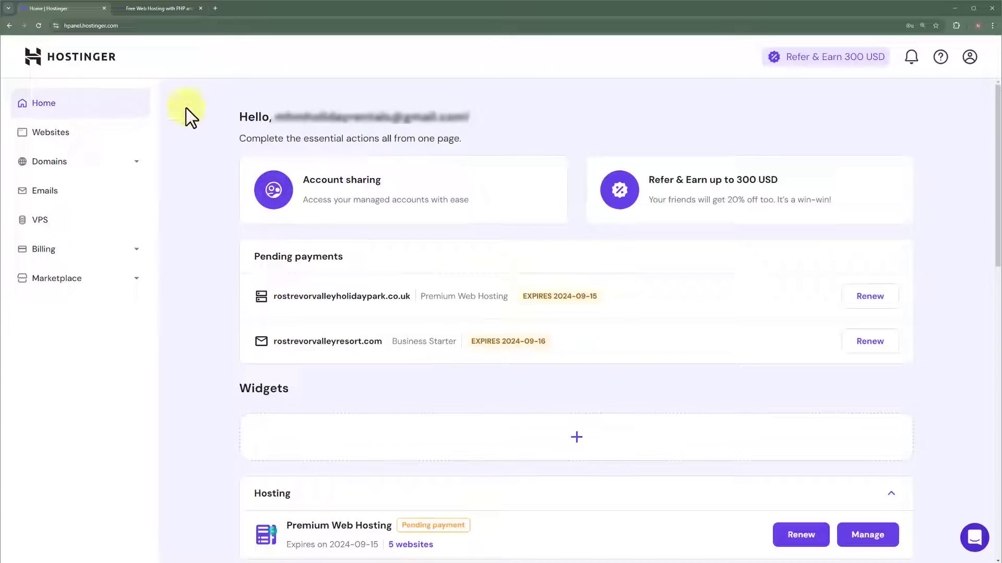
Step: Go to the InfinityFree site and open its Register sign-up form
{"action": "left_click", "coordinate": [156, 8]}
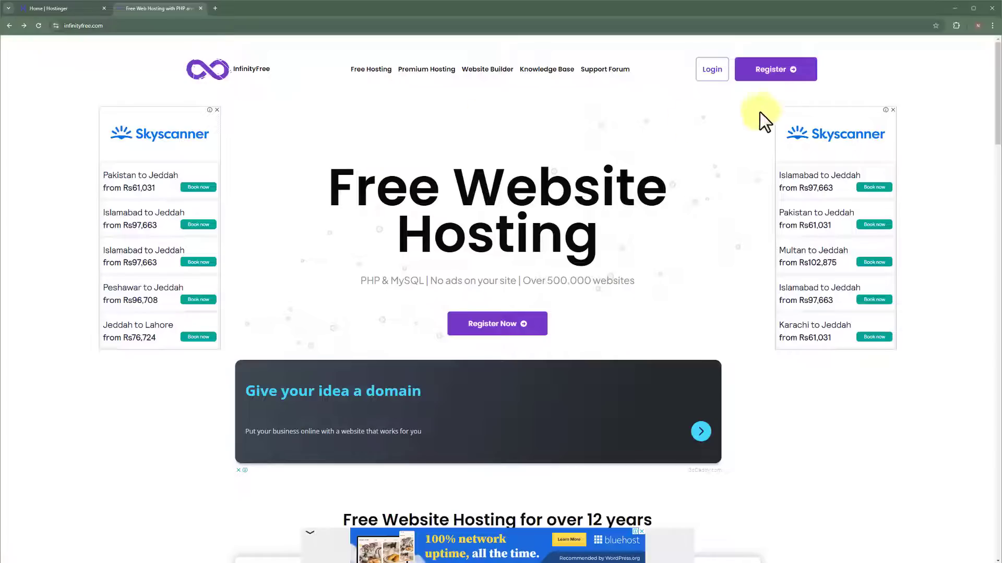
{"action": "left_click", "coordinate": [777, 72]}
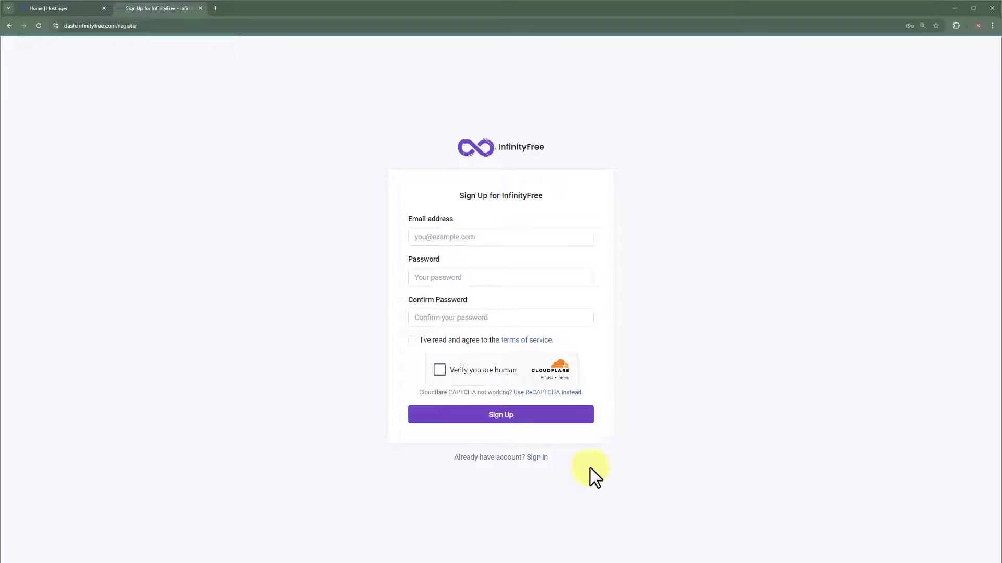
Step: Sign in to the existing InfinityFree account after passing the Cloudflare human check
{"action": "left_click", "coordinate": [537, 457]}
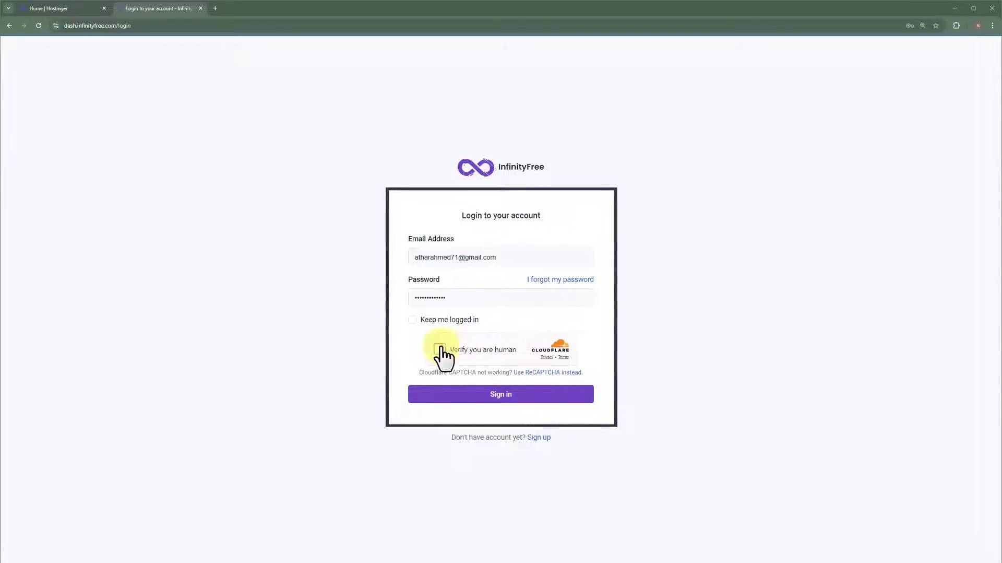
{"action": "left_click", "coordinate": [440, 349]}
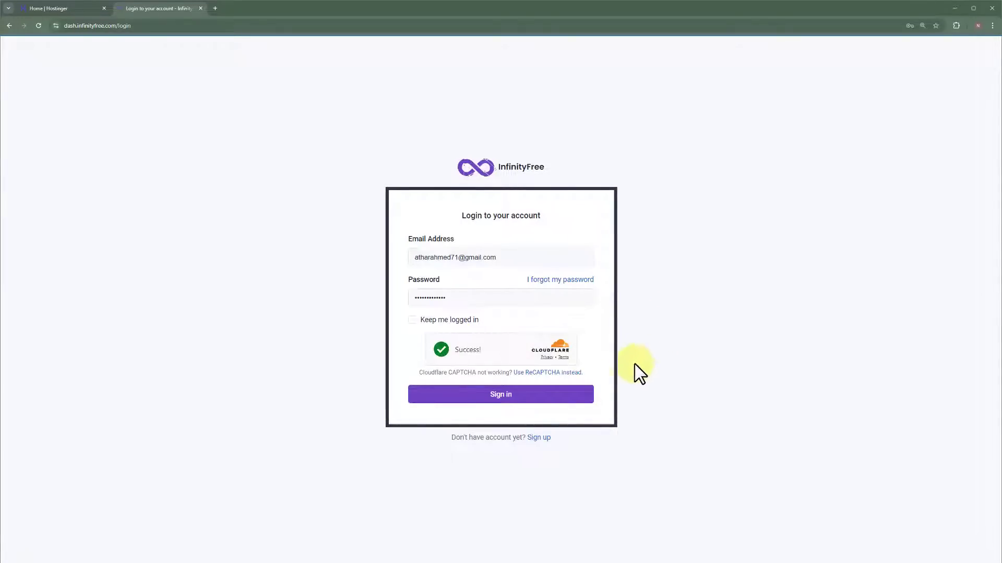
{"action": "left_click", "coordinate": [533, 394]}
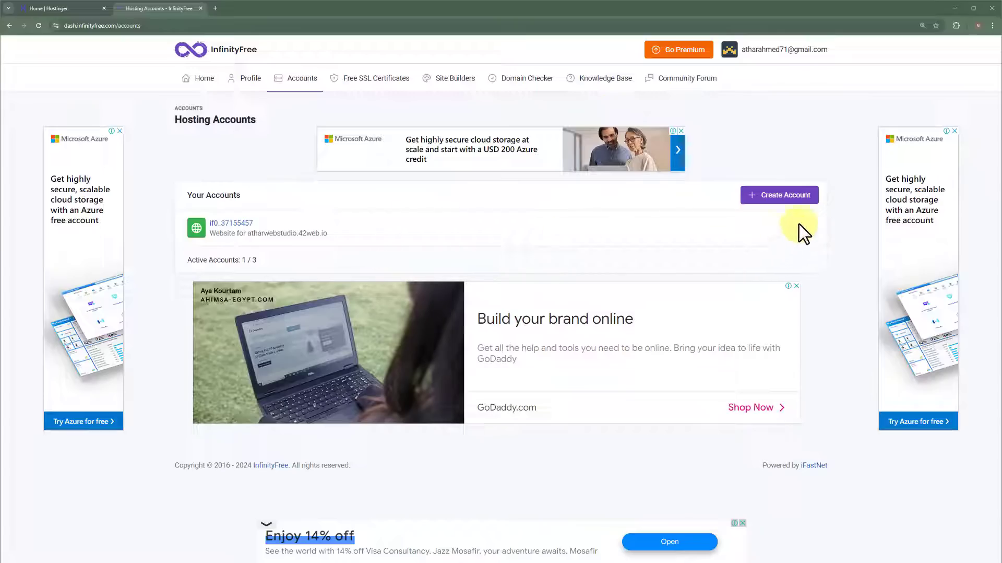
Step: Start a new hosting account, dismiss the ad, and review the hosting plan cards
{"action": "left_click", "coordinate": [799, 201]}
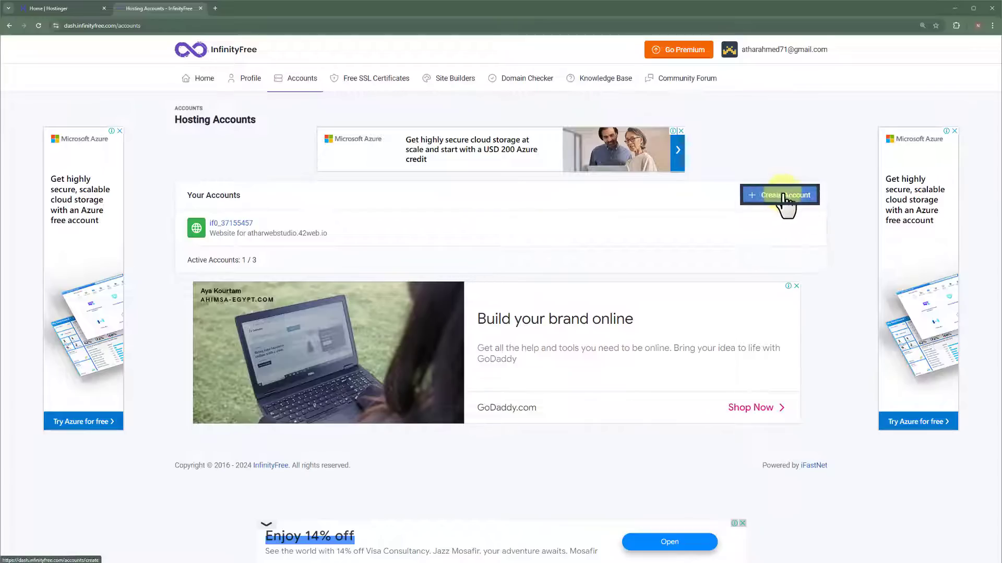
{"action": "left_click", "coordinate": [772, 196]}
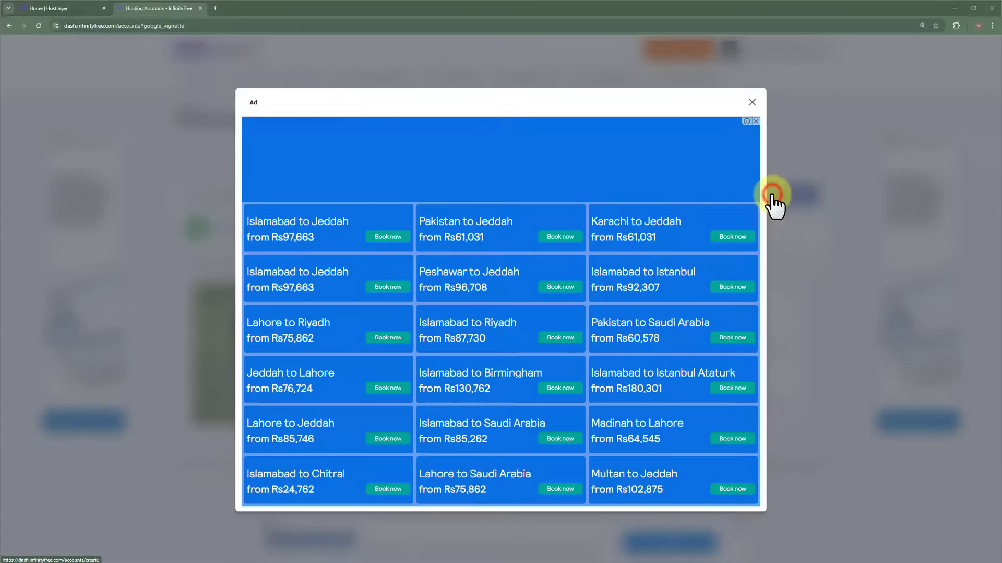
{"action": "left_click", "coordinate": [753, 103]}
{"action": "scroll", "coordinate": [915, 170], "scroll_direction": "down", "scroll_amount": 3}
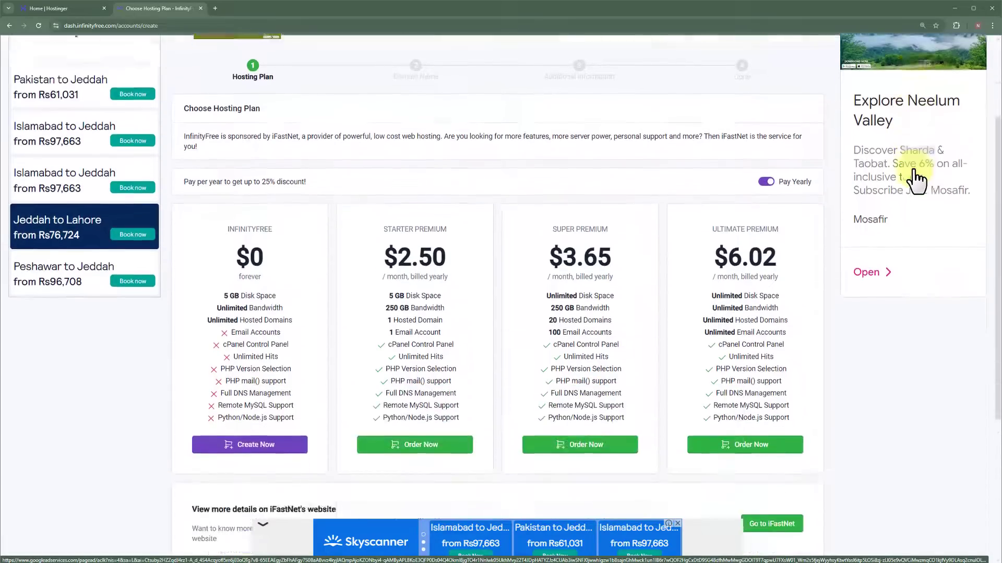
{"action": "scroll", "coordinate": [916, 180], "scroll_direction": "down", "scroll_amount": 1}
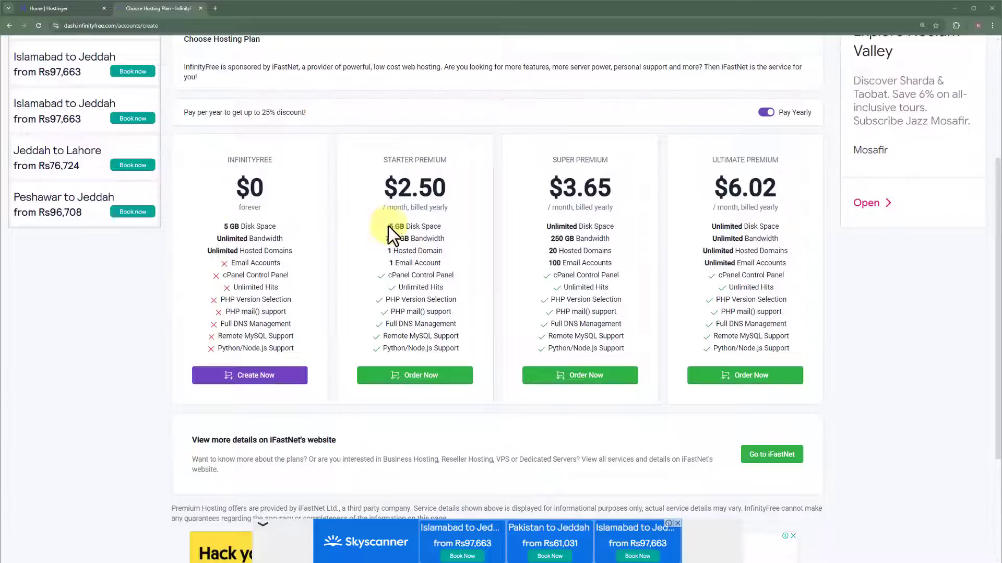
{"action": "left_click_drag", "start_coordinate": [408, 225], "coordinate": [449, 239]}
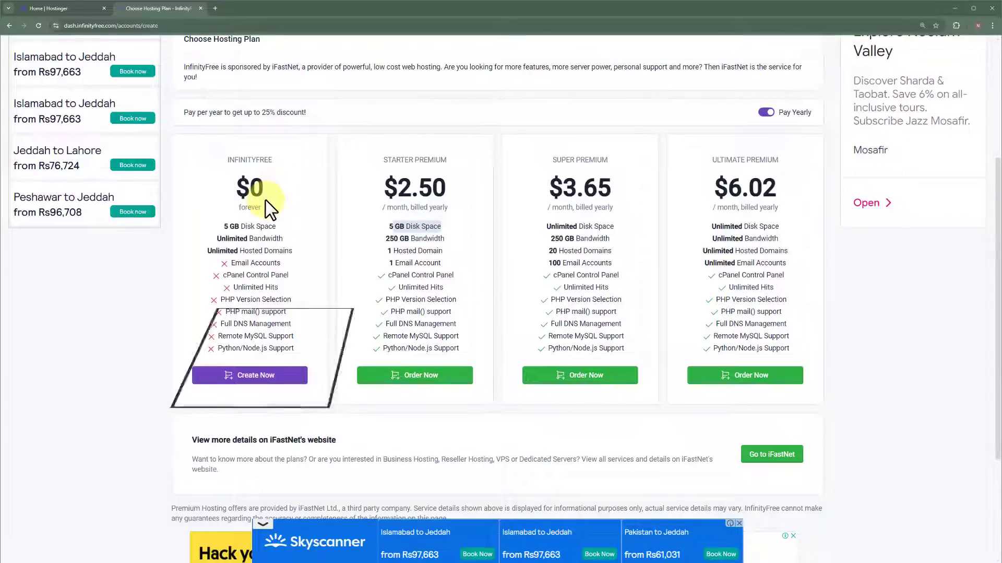
Step: Pick the free $0 plan, switch to Custom Domain, and copy ns1.infinityfree.com
{"action": "left_click", "coordinate": [255, 375]}
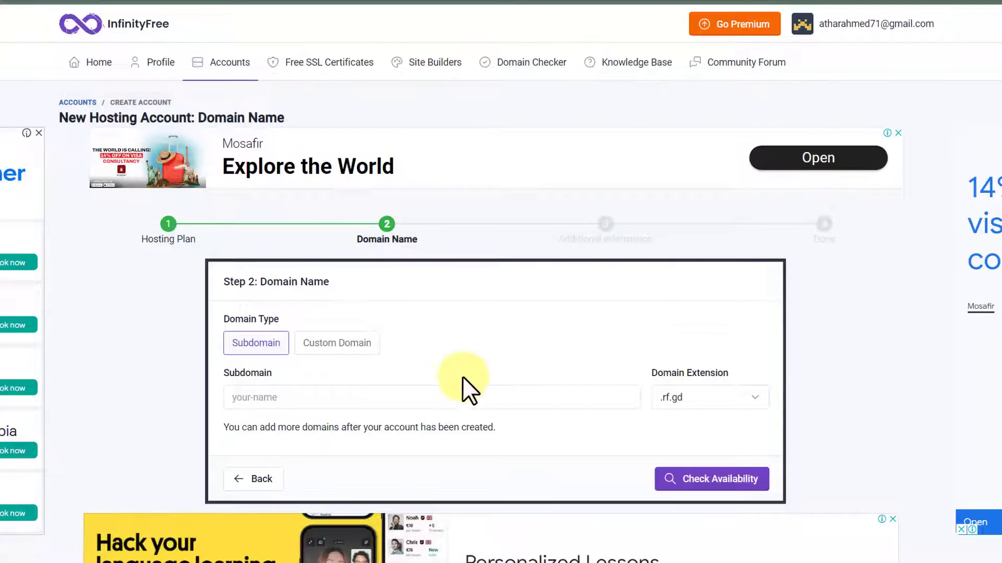
{"action": "left_click", "coordinate": [360, 344]}
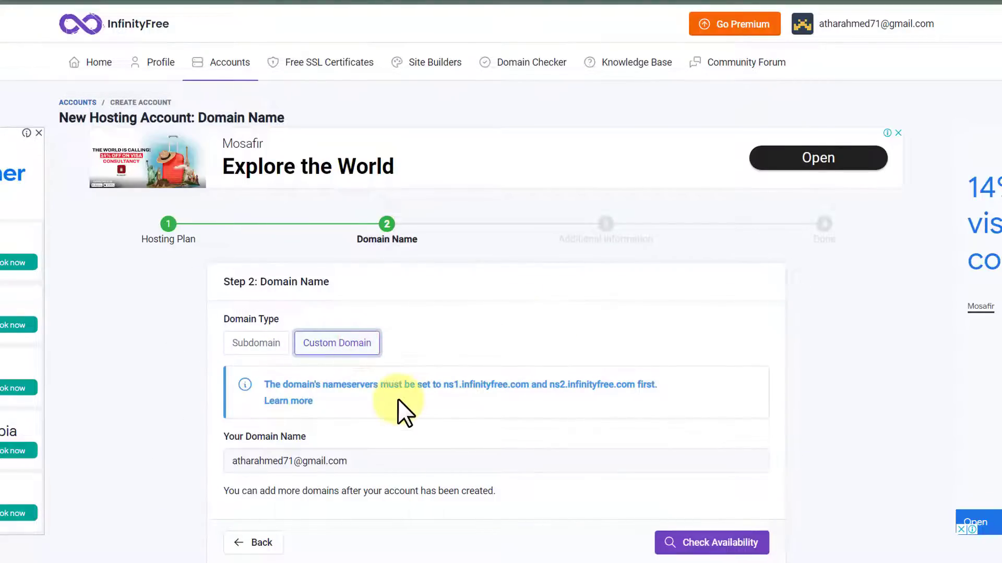
{"action": "left_click_drag", "start_coordinate": [277, 385], "coordinate": [659, 387]}
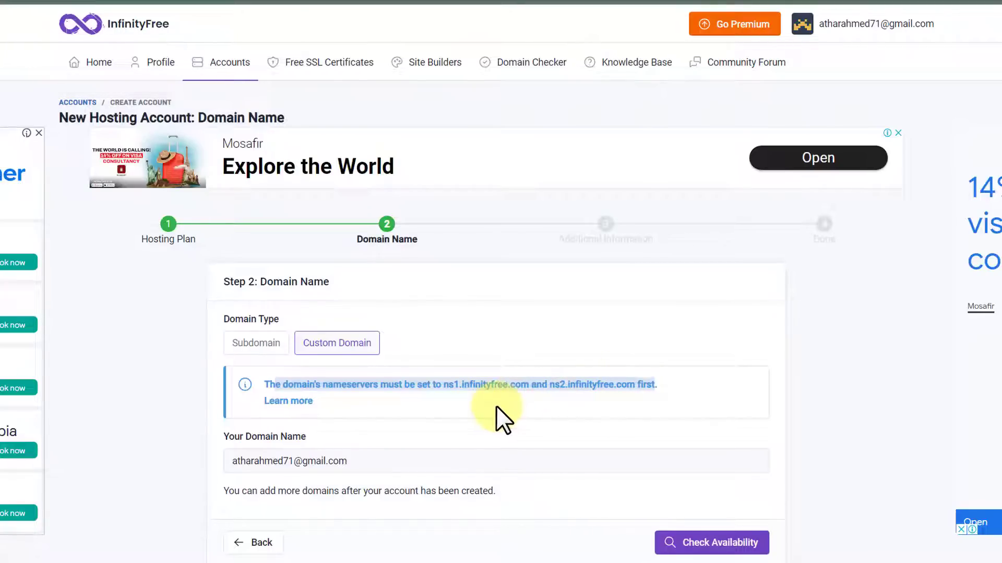
{"action": "left_click", "coordinate": [469, 397]}
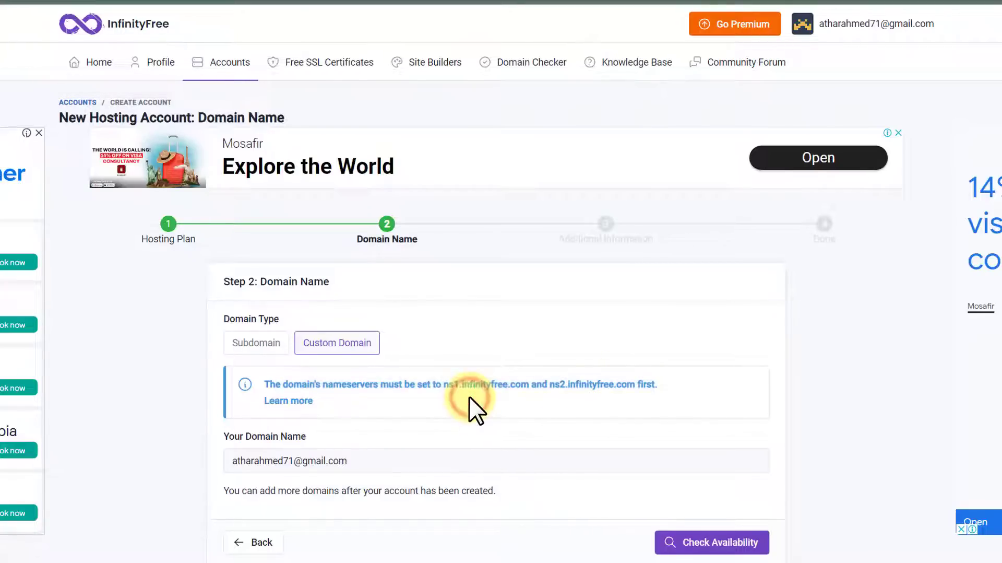
{"action": "left_click_drag", "start_coordinate": [444, 387], "coordinate": [527, 390]}
{"action": "right_click", "coordinate": [537, 388]}
{"action": "left_click", "coordinate": [561, 395]}
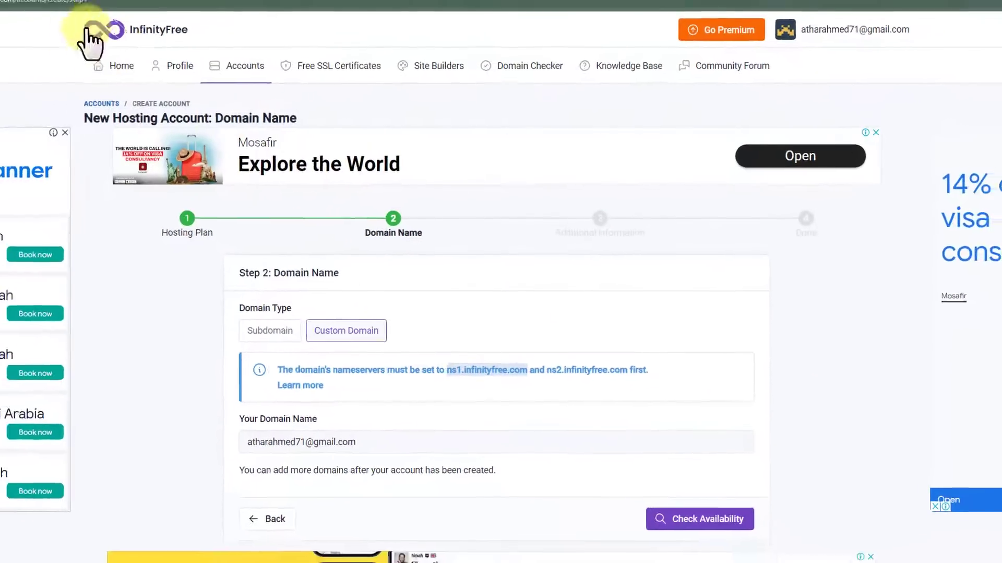
Step: In the Hostinger tab, open Domains > Domain portfolio
{"action": "left_click", "coordinate": [51, 8]}
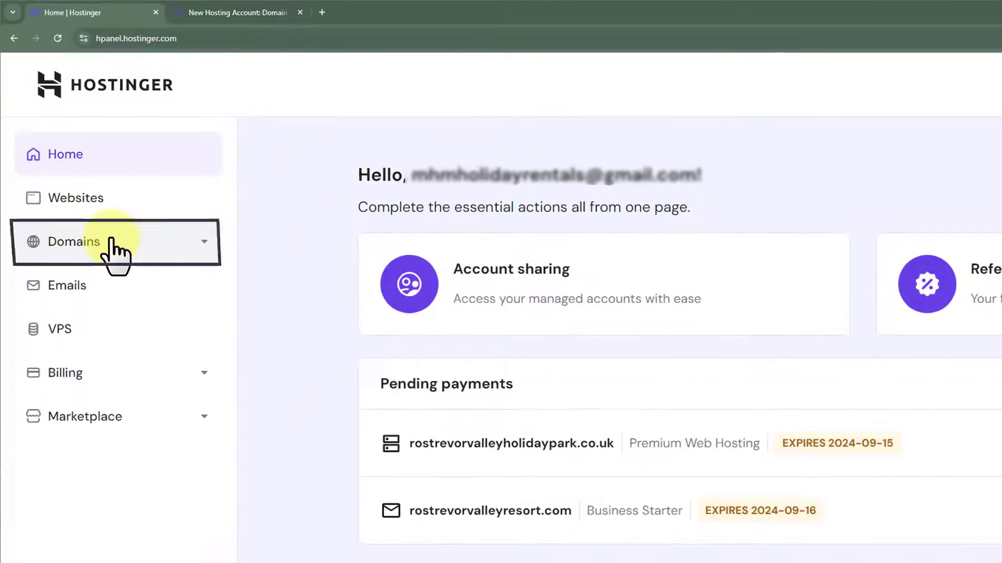
{"action": "left_click", "coordinate": [75, 159]}
{"action": "left_click", "coordinate": [107, 284]}
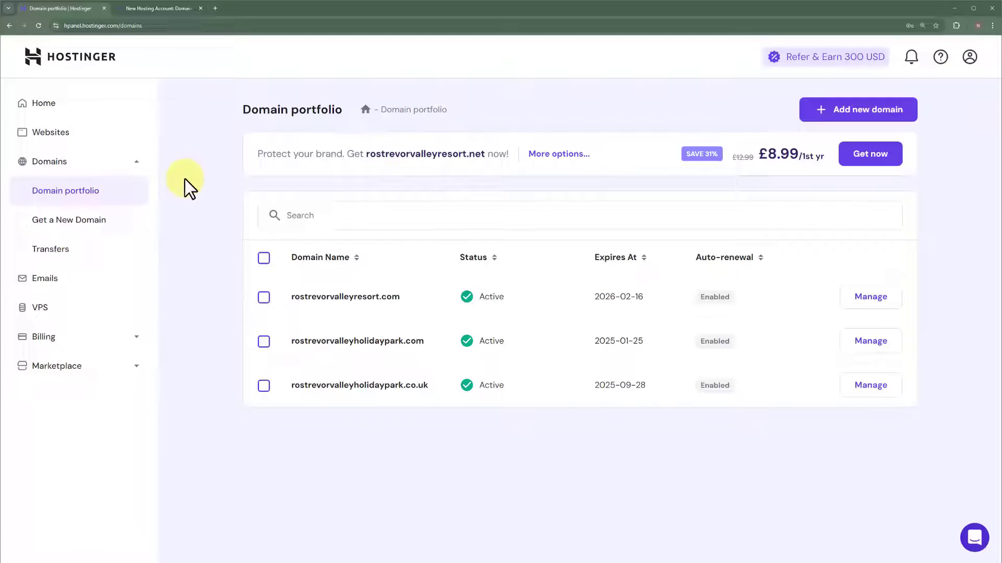
Step: Glance at Get a new domain, then open Manage for rostrevorvalleyholidaypark.co.uk
{"action": "left_click", "coordinate": [893, 109]}
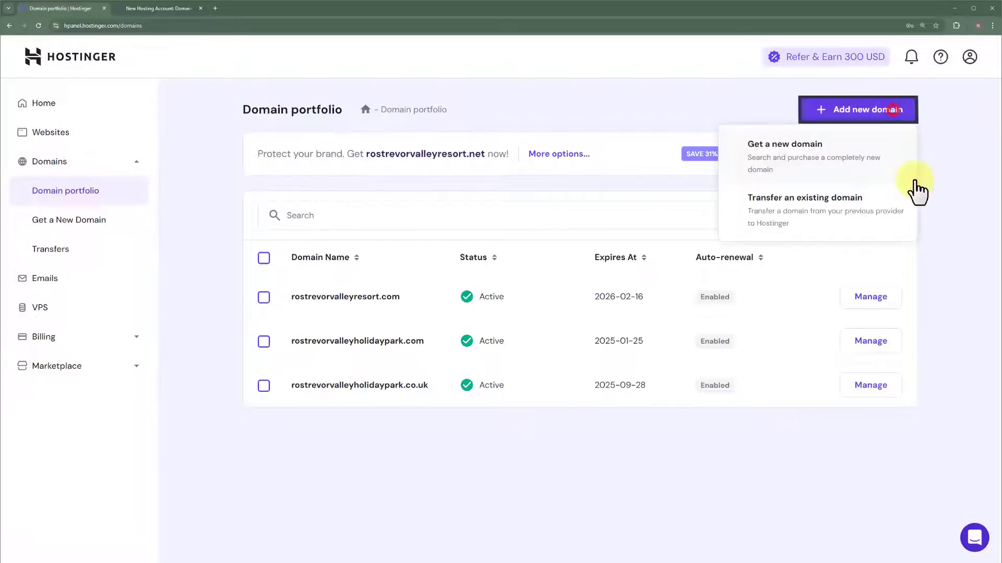
{"action": "left_click", "coordinate": [792, 154]}
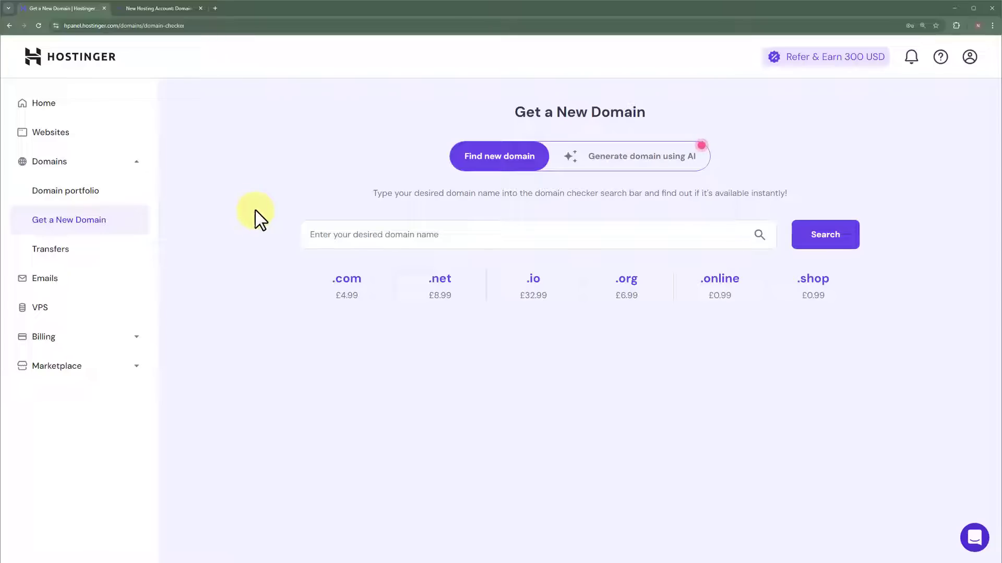
{"action": "left_click", "coordinate": [70, 192]}
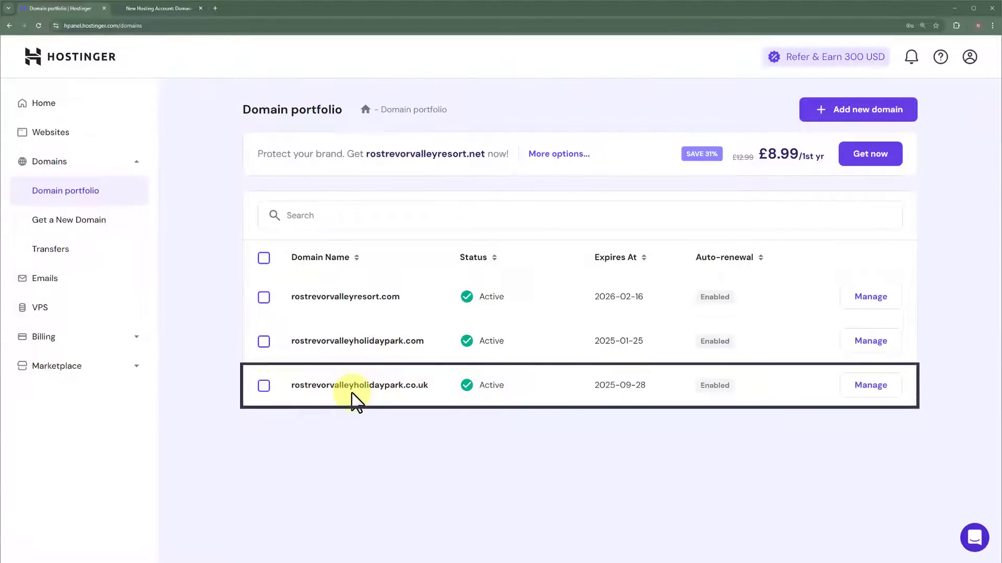
{"action": "left_click", "coordinate": [880, 386]}
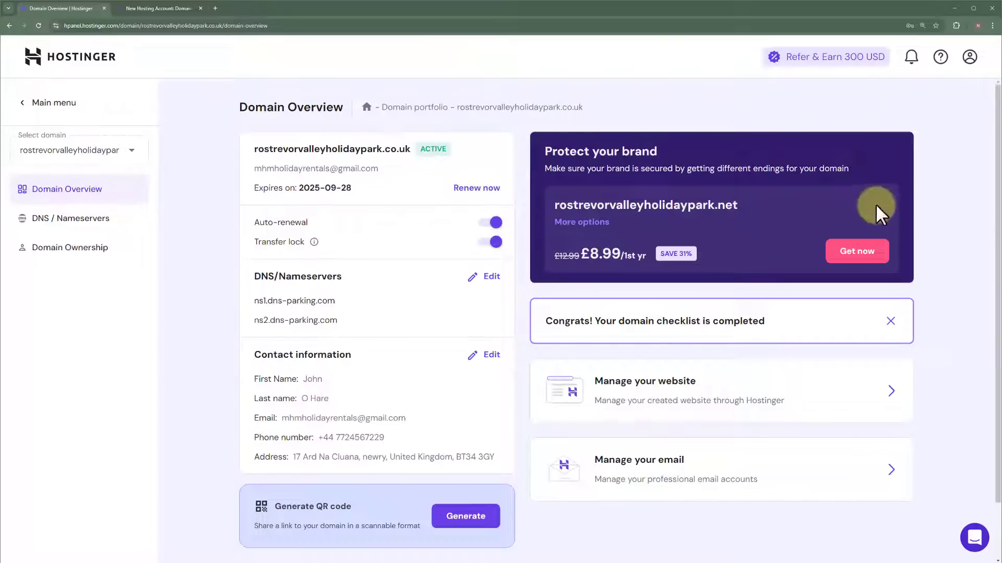
{"action": "left_click", "coordinate": [68, 103]}
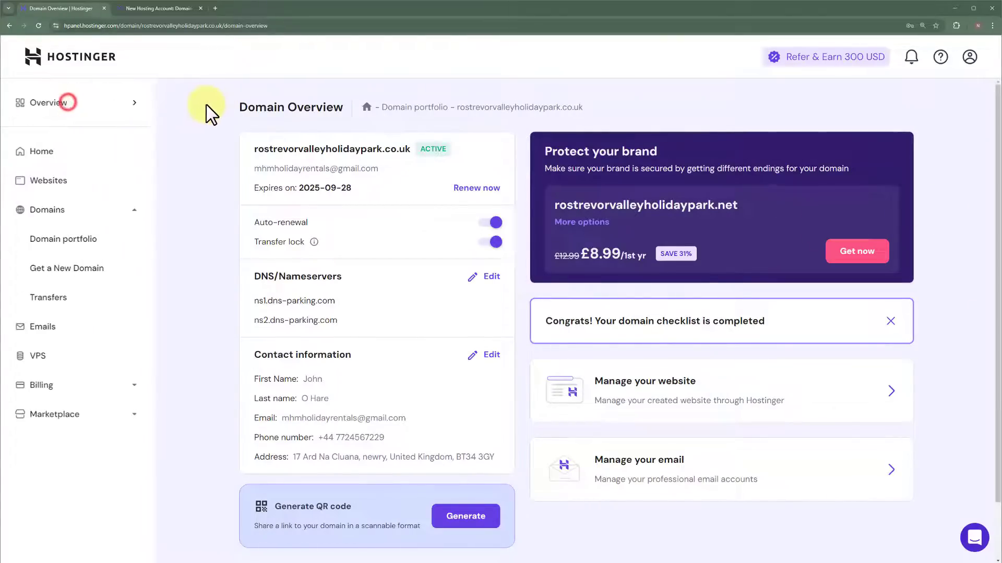
{"action": "left_click", "coordinate": [76, 154]}
{"action": "scroll", "coordinate": [447, 223], "scroll_direction": "down", "scroll_amount": 5}
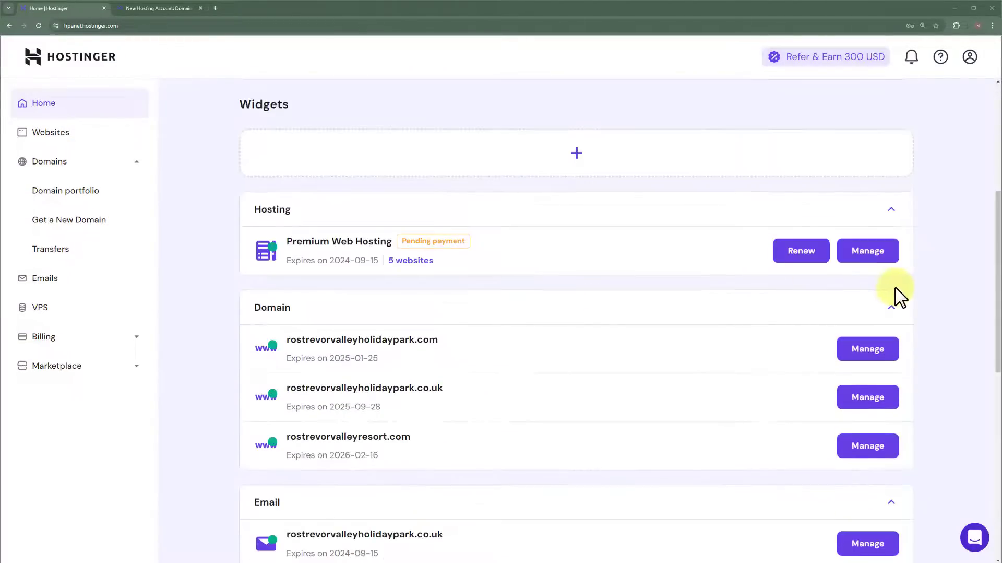
{"action": "left_click", "coordinate": [883, 253]}
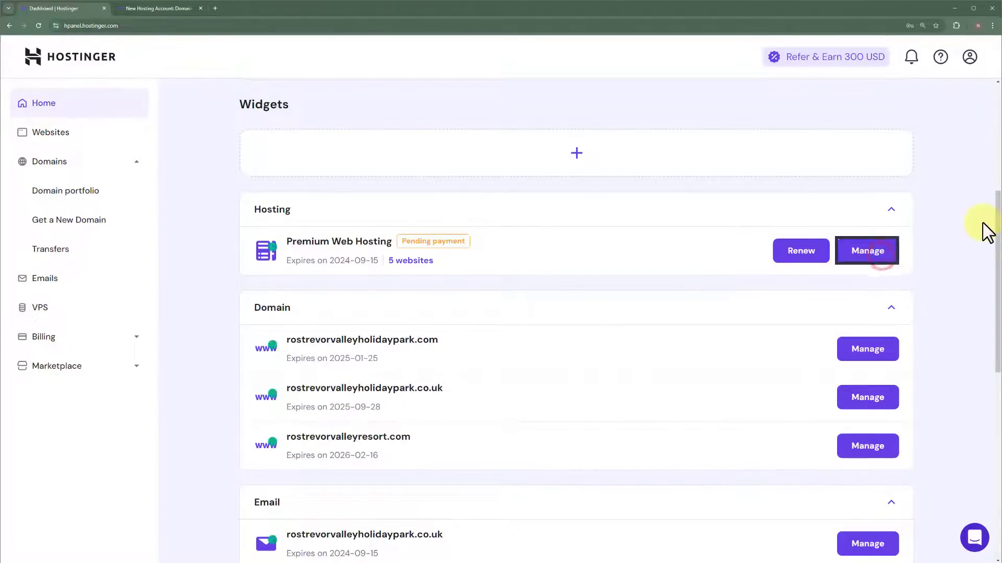
{"action": "scroll", "coordinate": [203, 381], "scroll_direction": "down", "scroll_amount": 2}
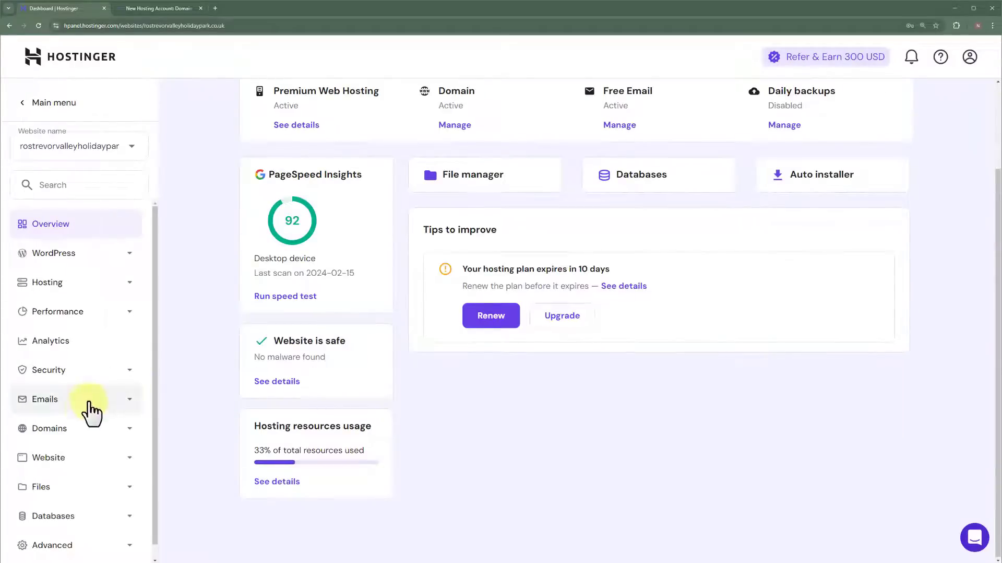
{"action": "left_click", "coordinate": [102, 429]}
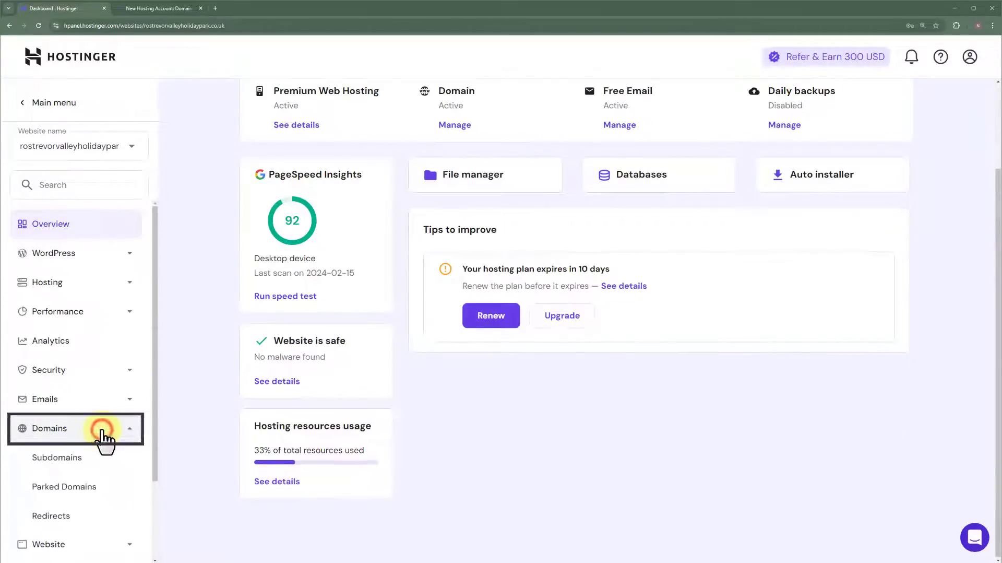
{"action": "left_click", "coordinate": [46, 429]}
{"action": "left_click", "coordinate": [46, 429]}
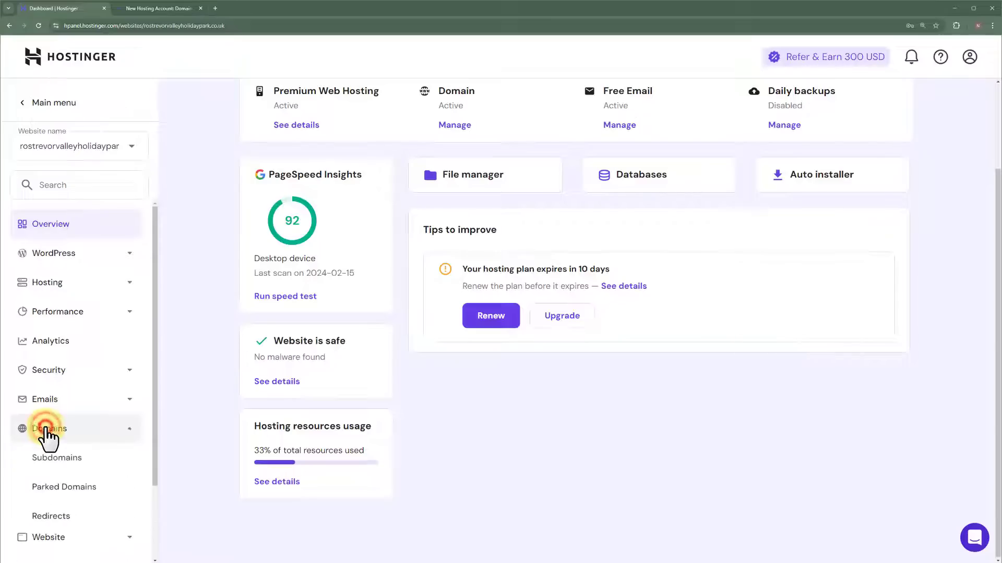
{"action": "left_click", "coordinate": [70, 488]}
{"action": "left_click", "coordinate": [139, 427]}
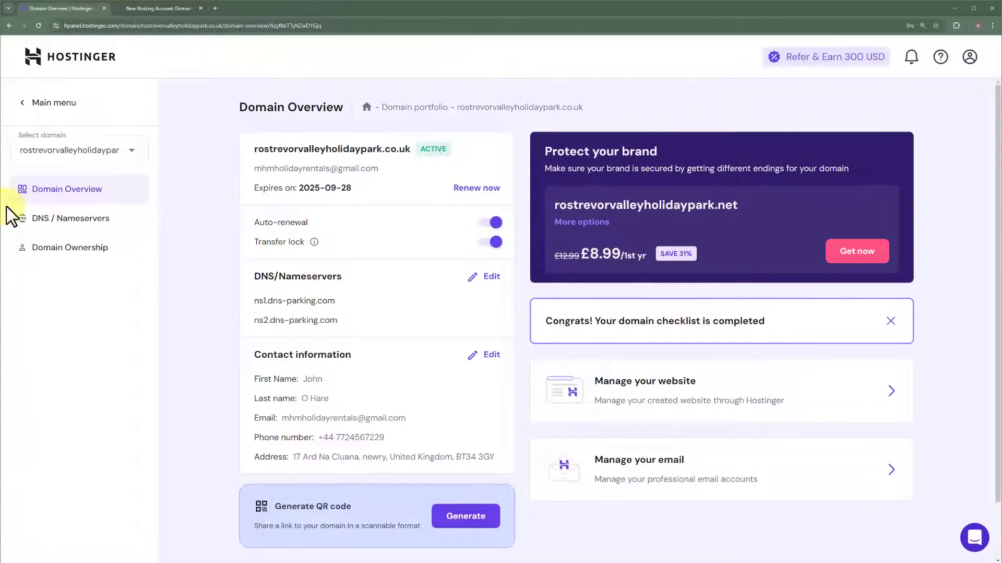
Step: Choose custom nameservers under DNS / Nameservers and paste ns1.infinityfree.com as the first
{"action": "left_click", "coordinate": [85, 228]}
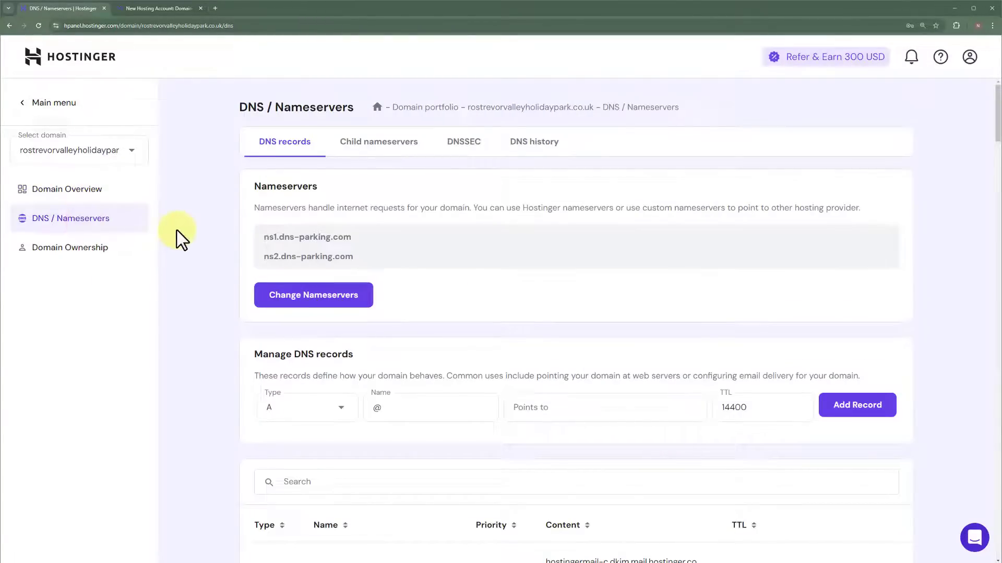
{"action": "scroll", "coordinate": [180, 237], "scroll_direction": "down", "scroll_amount": 13}
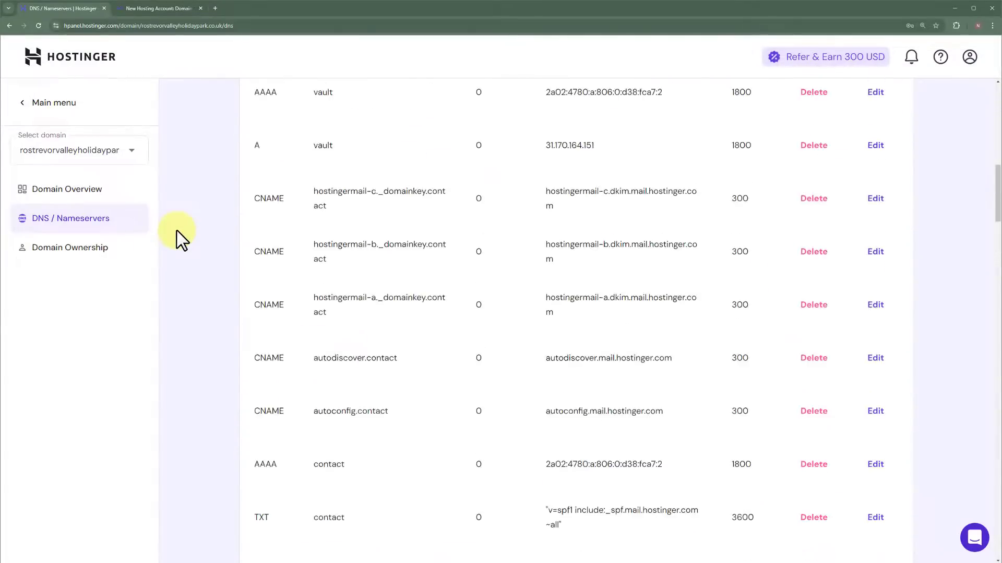
{"action": "scroll", "coordinate": [180, 238], "scroll_direction": "up", "scroll_amount": 13}
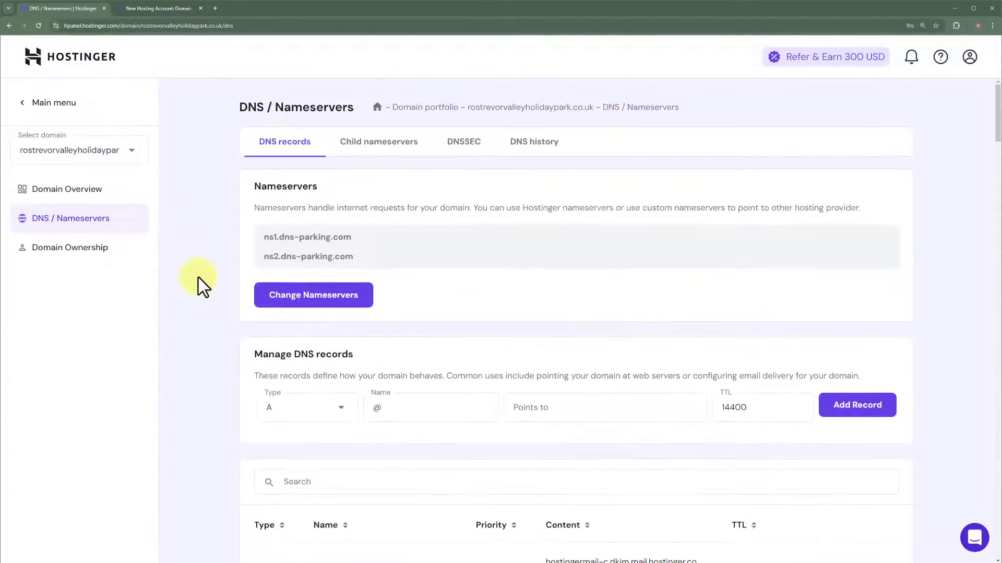
{"action": "left_click", "coordinate": [320, 296]}
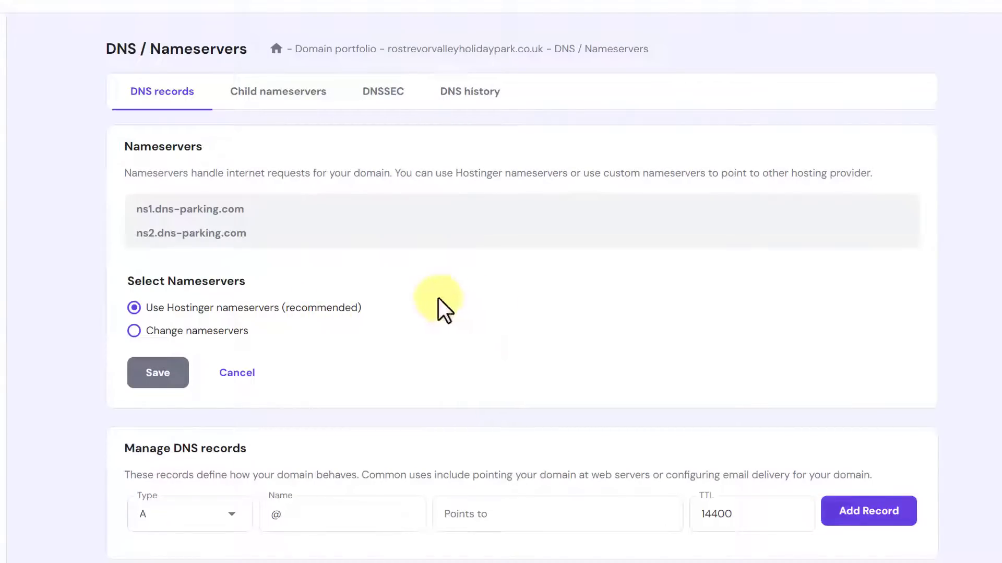
{"action": "left_click", "coordinate": [214, 333]}
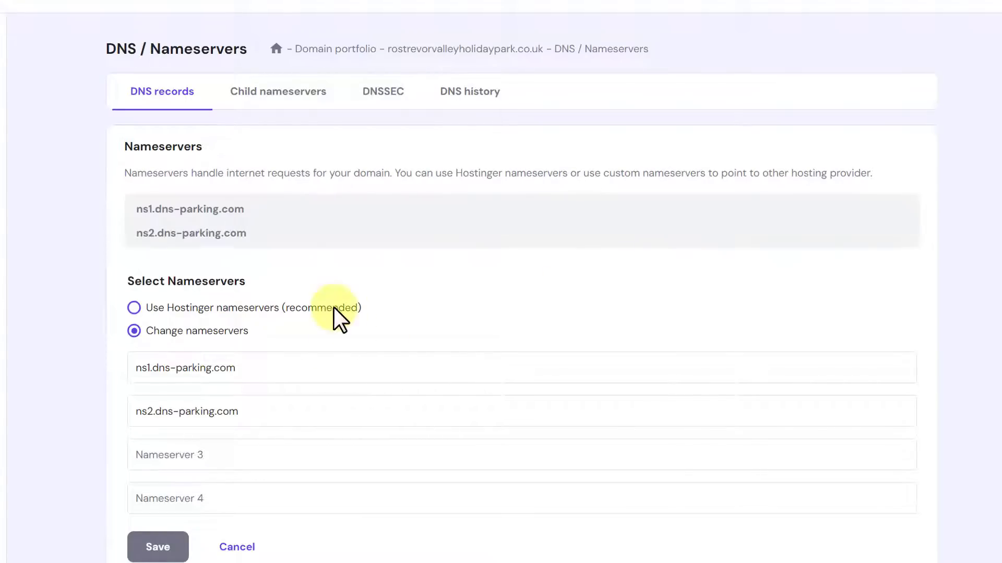
{"action": "left_click", "coordinate": [288, 366]}
{"action": "triple_click", "coordinate": [287, 365]}
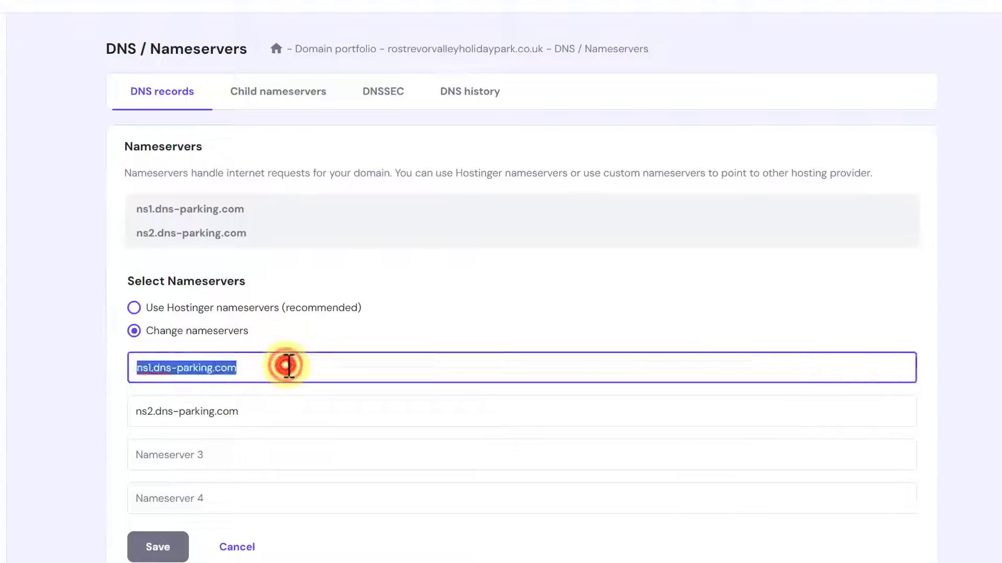
{"action": "type", "text": "ns1.infinityfree.com"}
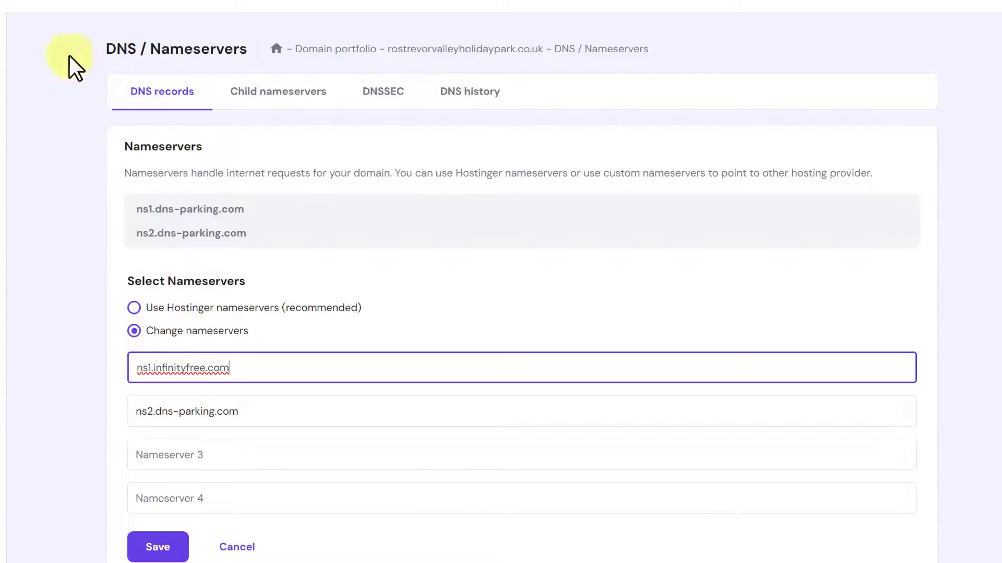
Step: Copy ns2.infinityfree.com from InfinityFree, paste it as the second nameserver, and save
{"action": "key", "text": "alt+Tab"}
{"action": "left_click", "coordinate": [475, 314]}
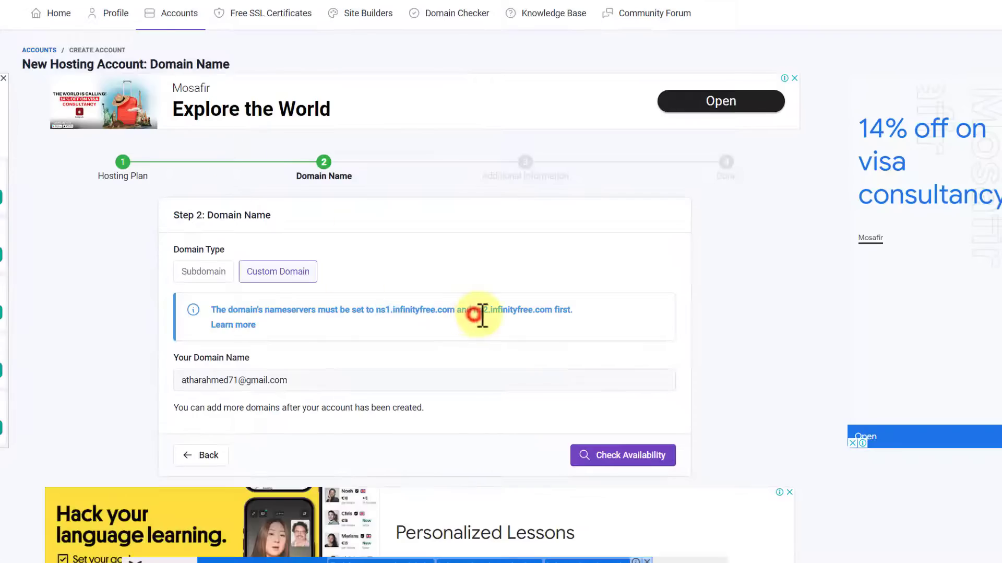
{"action": "left_click_drag", "start_coordinate": [473, 311], "coordinate": [552, 310]}
{"action": "right_click", "coordinate": [538, 310]}
{"action": "left_click", "coordinate": [553, 317]}
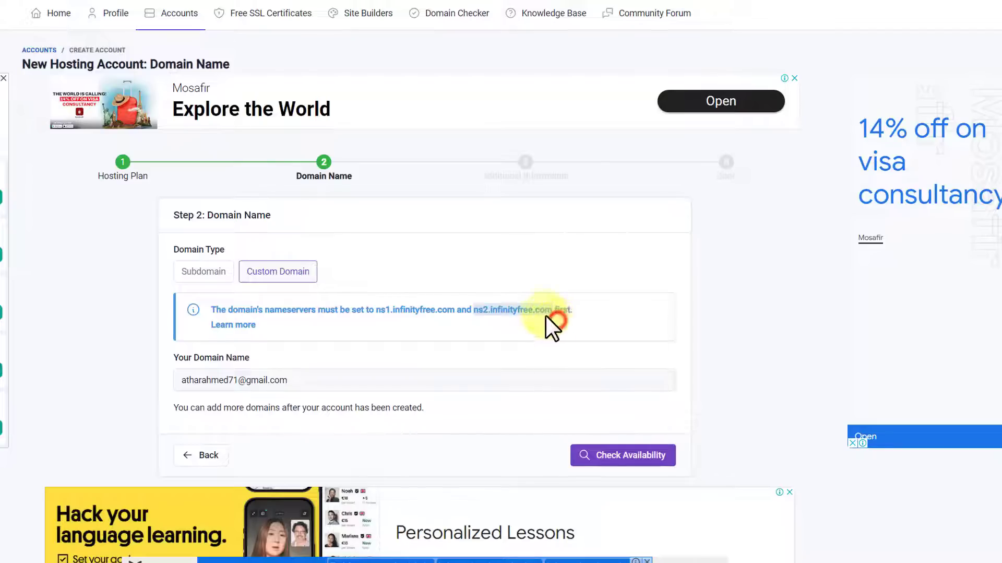
{"action": "key", "text": "alt+Tab"}
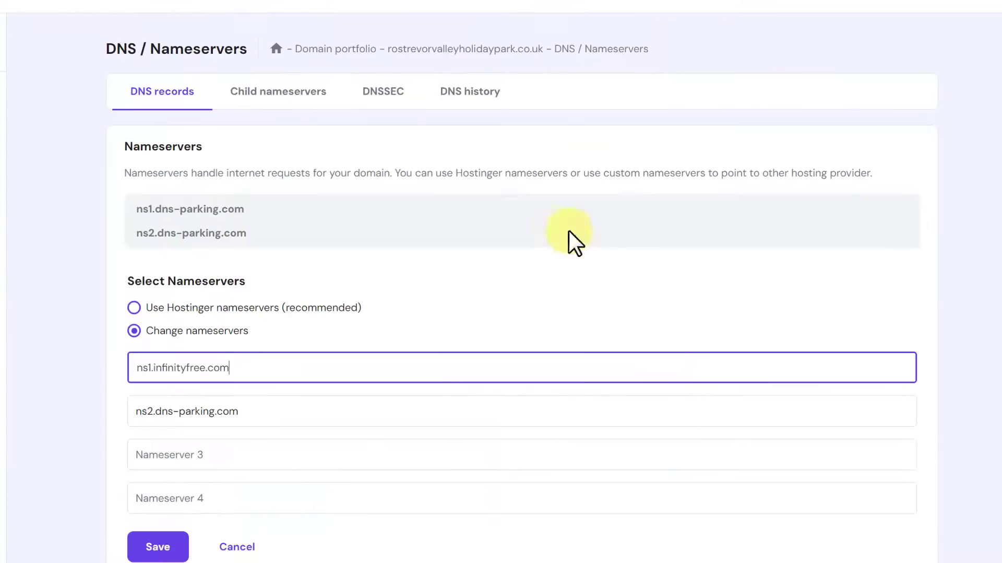
{"action": "left_click", "coordinate": [259, 411]}
{"action": "triple_click", "coordinate": [255, 410]}
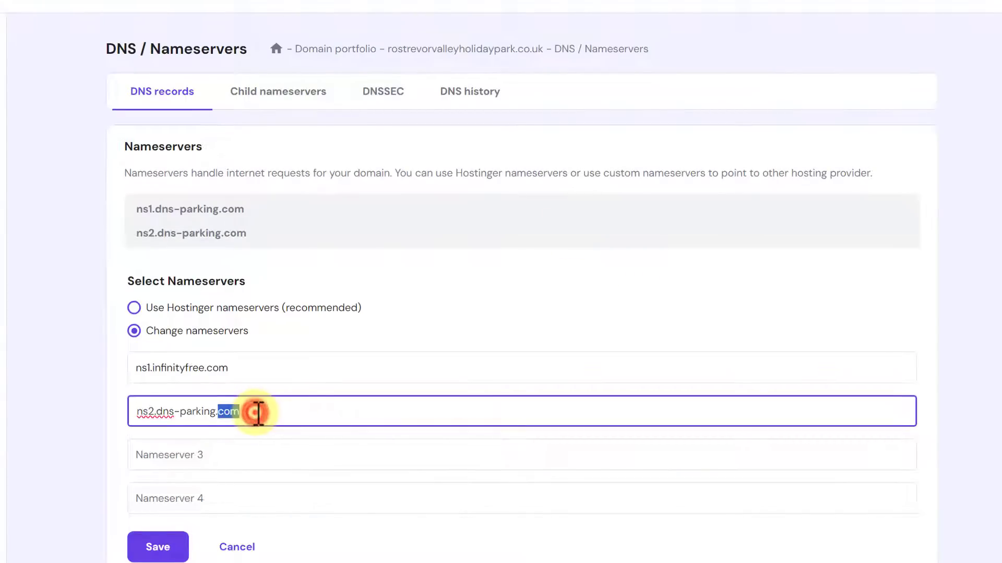
{"action": "right_click", "coordinate": [256, 411]}
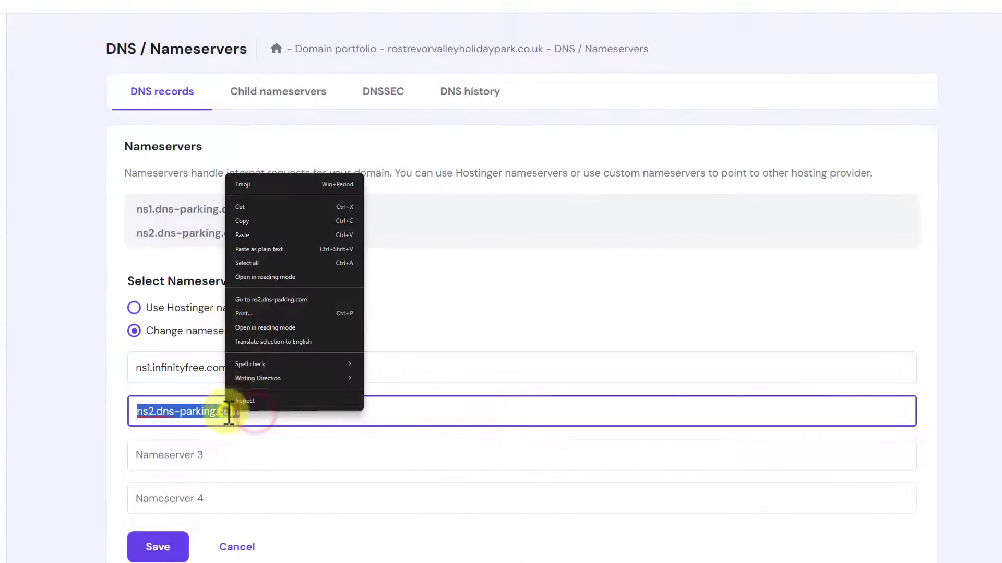
{"action": "left_click", "coordinate": [266, 234]}
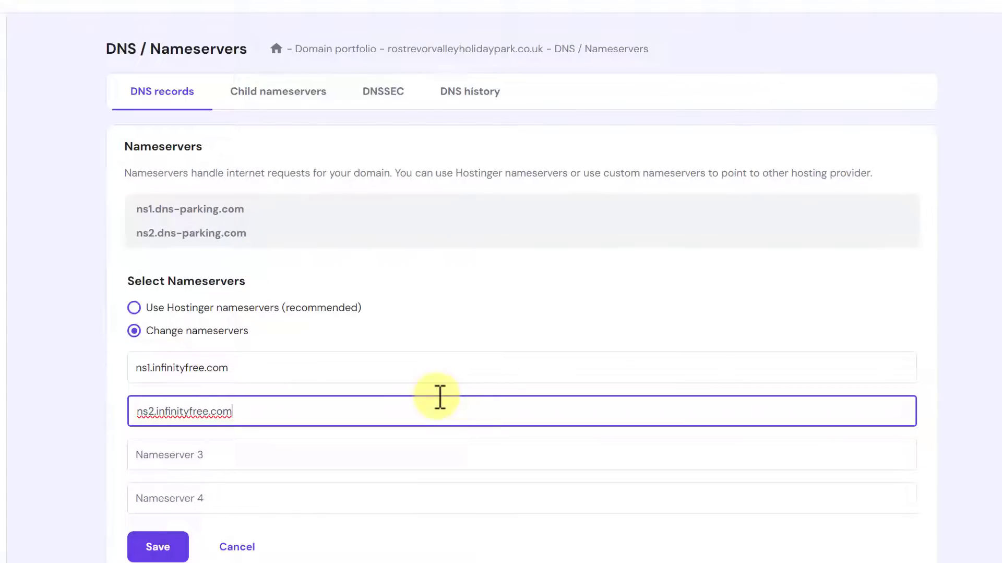
{"action": "left_click", "coordinate": [146, 548]}
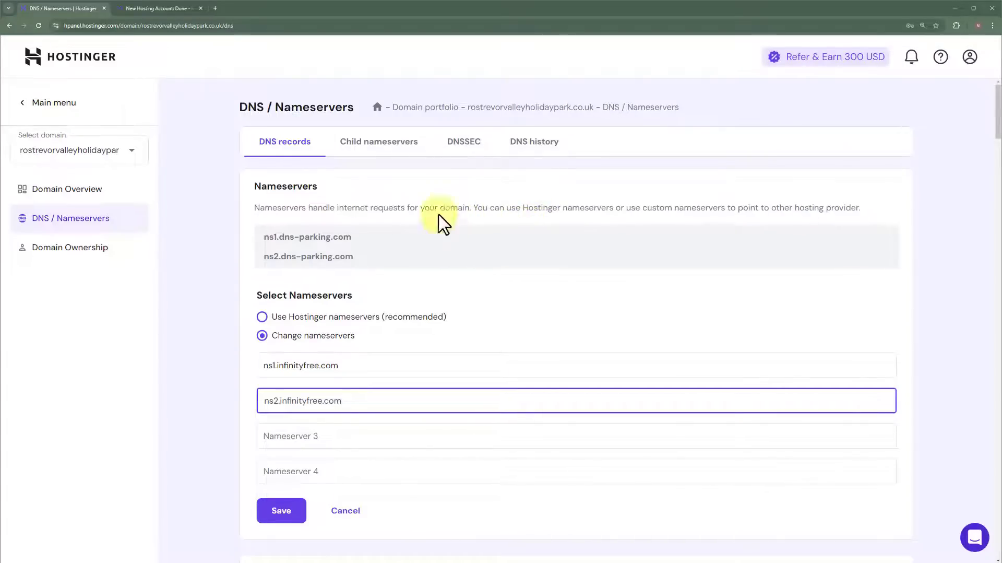
Step: Open the new account's control panel from InfinityFree's New Hosting Account: Done page
{"action": "left_click", "coordinate": [156, 8]}
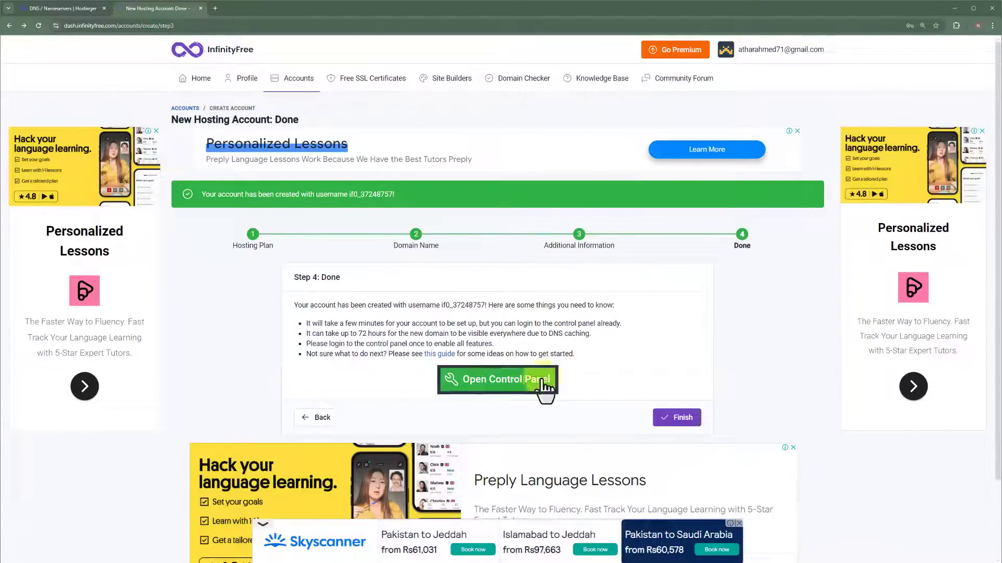
{"action": "left_click", "coordinate": [511, 377]}
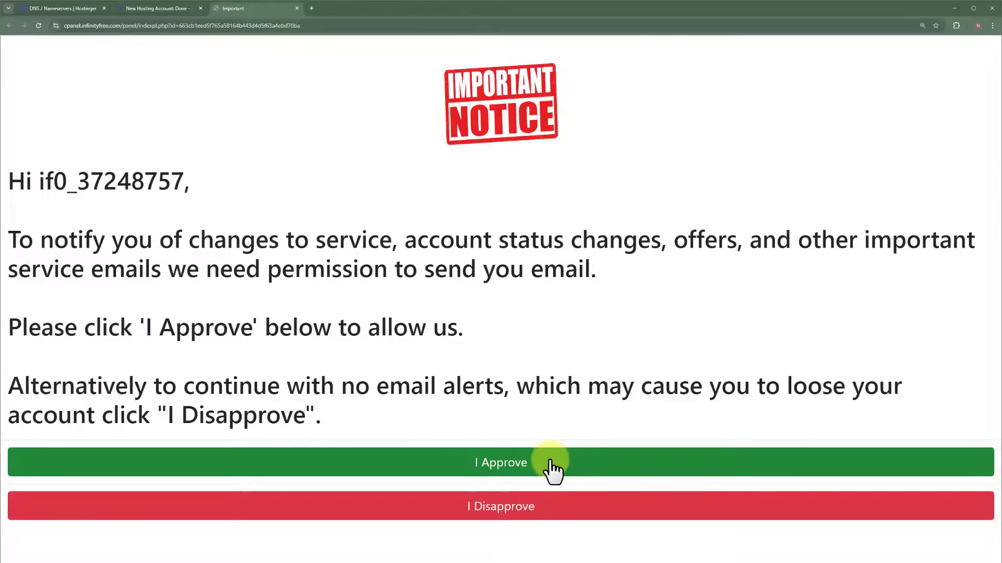
Step: Approve the VistaPanel notice and launch Softaculous Apps Installer from the Software section
{"action": "left_click", "coordinate": [551, 463]}
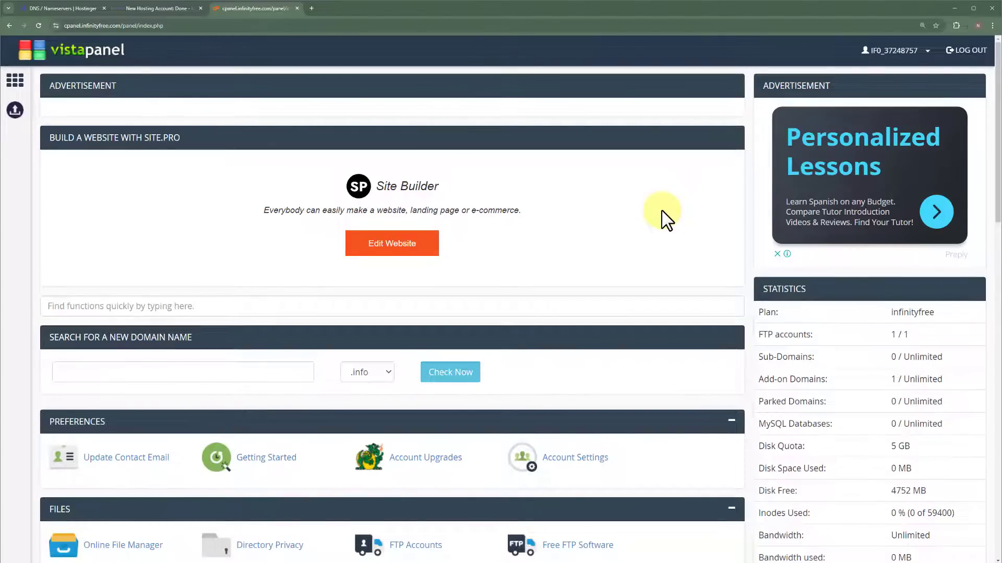
{"action": "scroll", "coordinate": [663, 214], "scroll_direction": "down", "scroll_amount": 20}
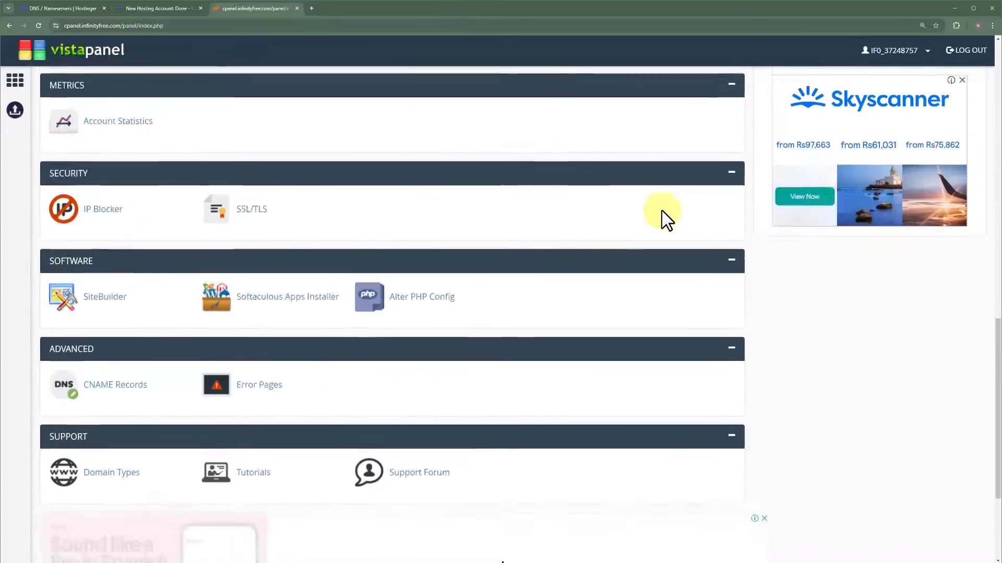
{"action": "scroll", "coordinate": [351, 280], "scroll_direction": "up", "scroll_amount": 2}
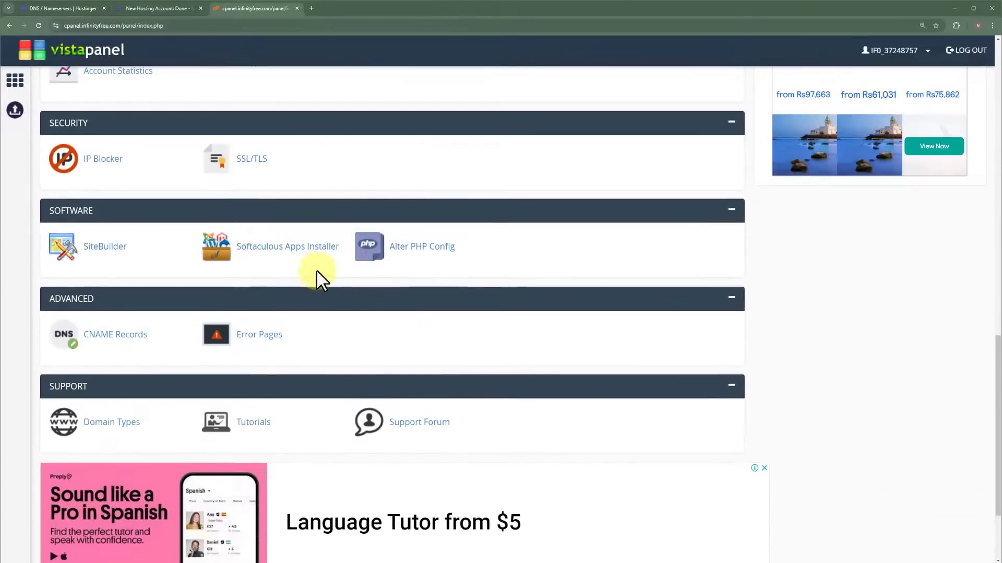
{"action": "left_click", "coordinate": [278, 258]}
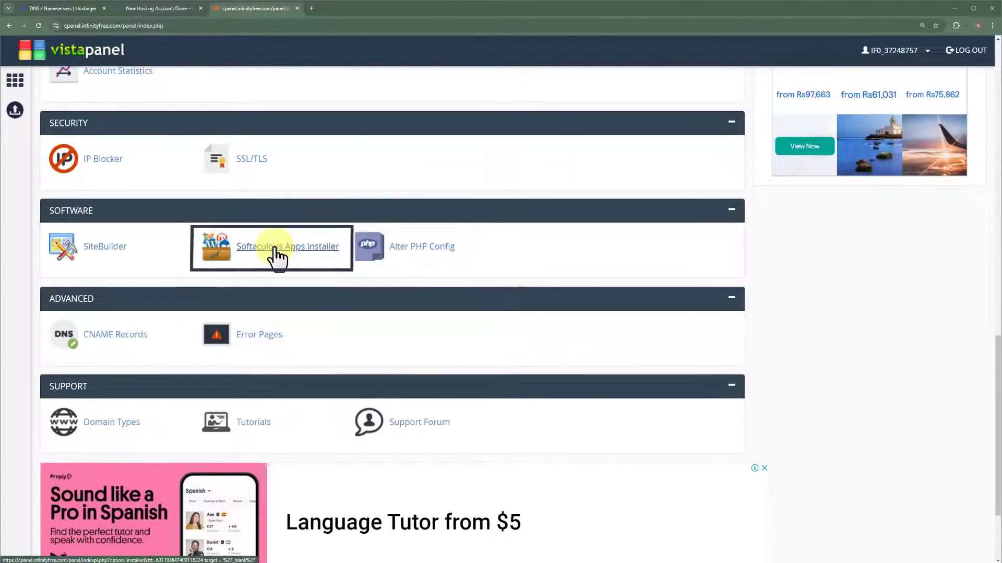
{"action": "left_click", "coordinate": [275, 250]}
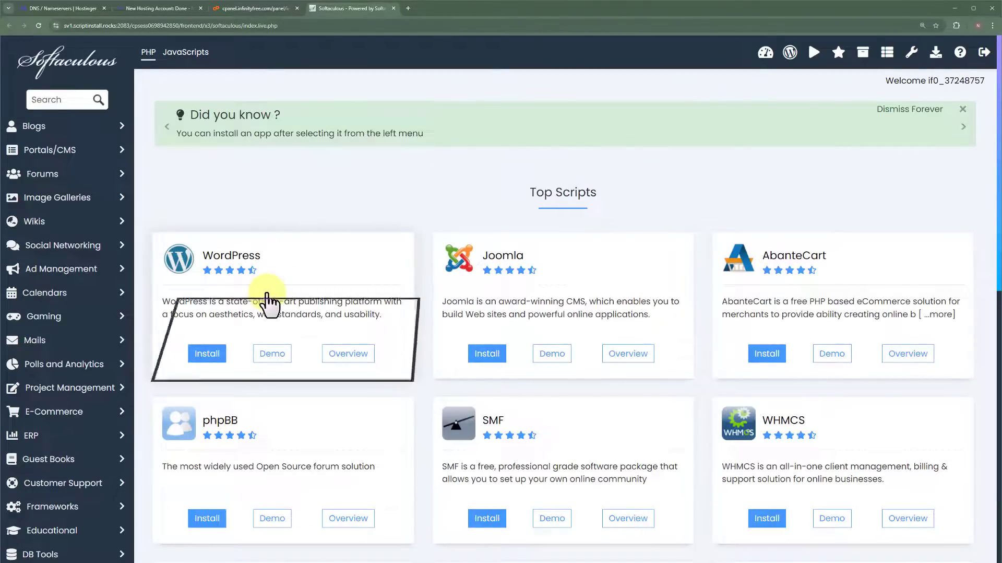
{"action": "left_click", "coordinate": [218, 353]}
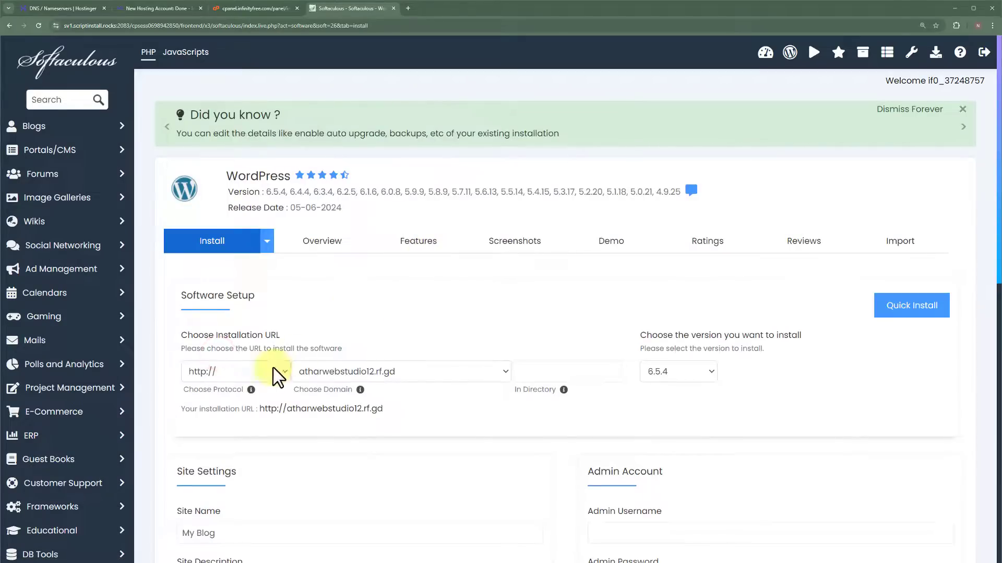
{"action": "left_click", "coordinate": [266, 369]}
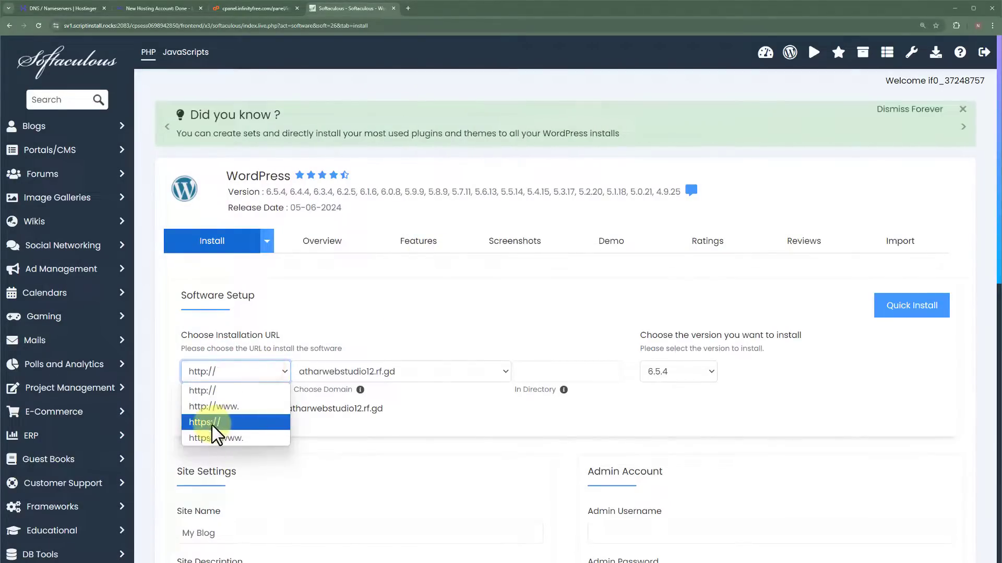
{"action": "left_click", "coordinate": [398, 319]}
{"action": "left_click", "coordinate": [418, 374]}
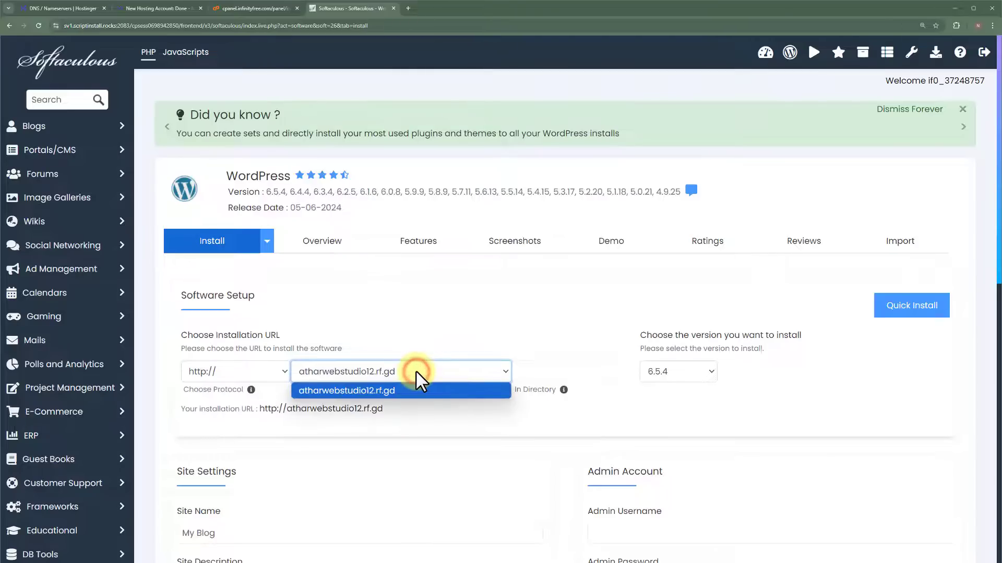
{"action": "left_click", "coordinate": [421, 375]}
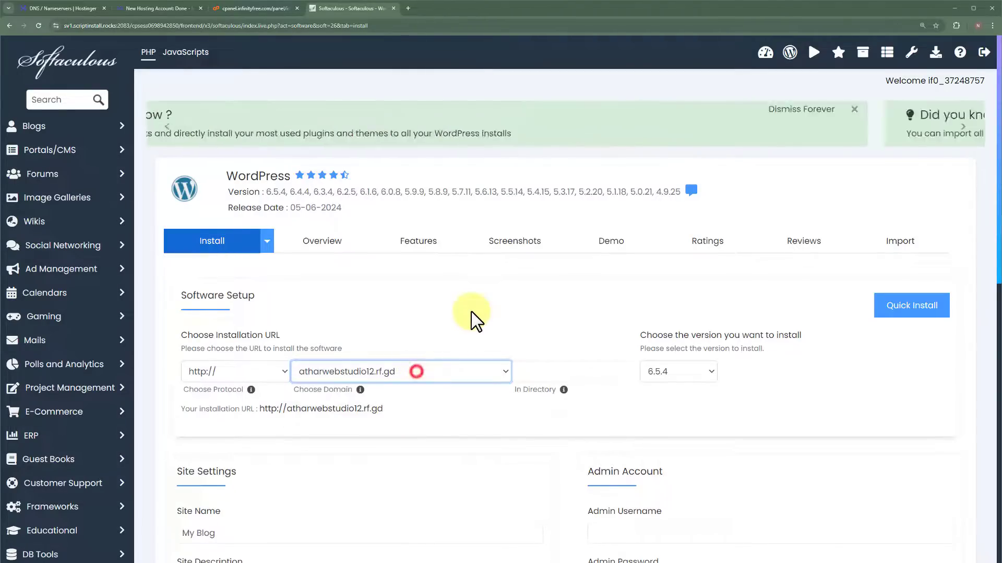
{"action": "scroll", "coordinate": [474, 319], "scroll_direction": "down", "scroll_amount": 3}
{"action": "left_click", "coordinate": [277, 365]}
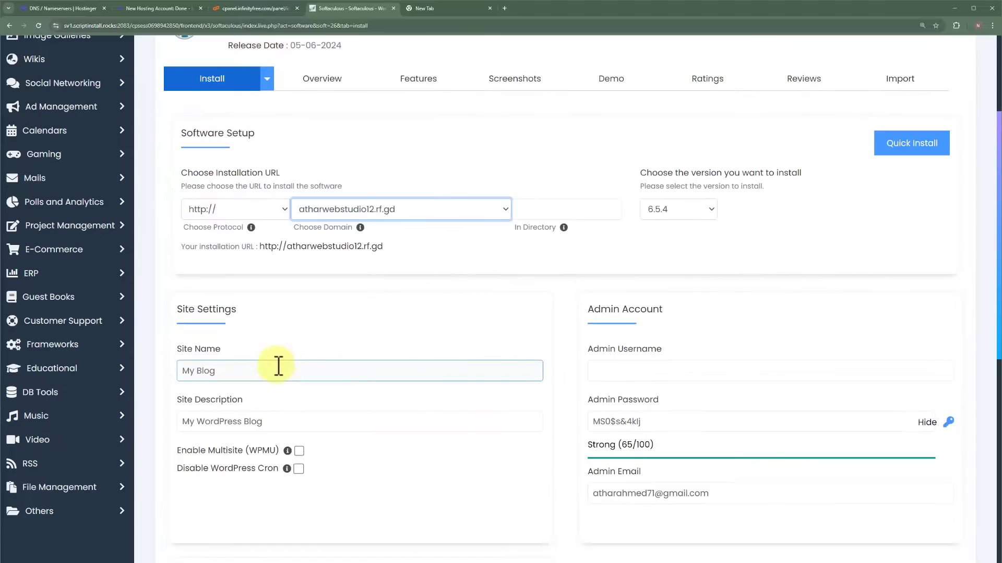
{"action": "left_click", "coordinate": [351, 421]}
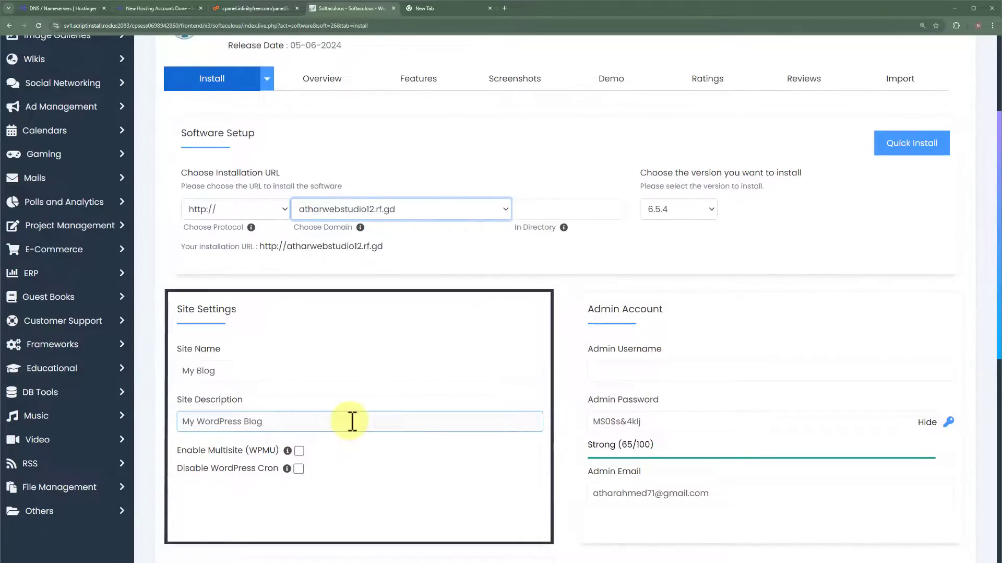
{"action": "left_click", "coordinate": [529, 342]}
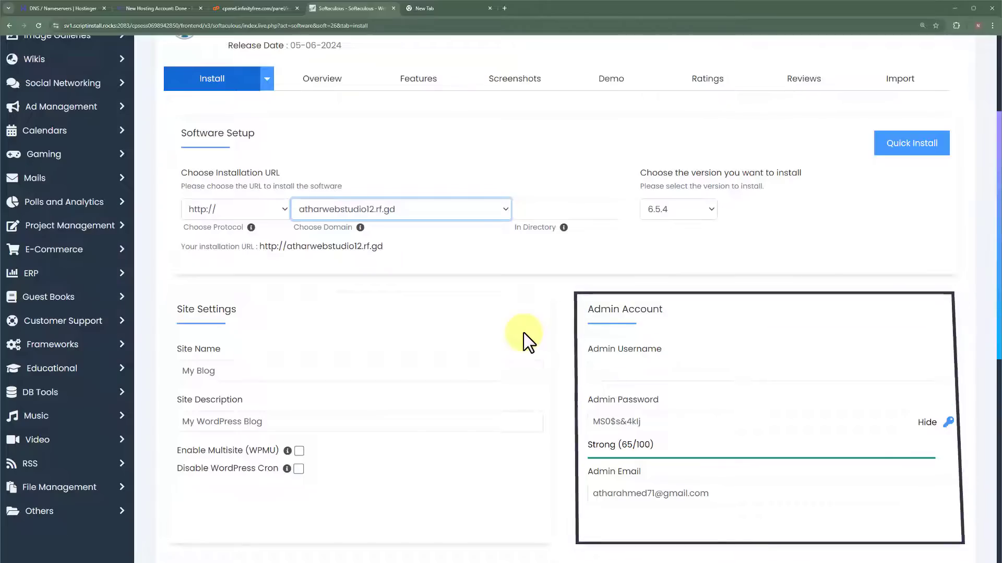
Step: Set the admin username to mywebsite and replace the generated admin password with a new one
{"action": "left_click", "coordinate": [679, 370]}
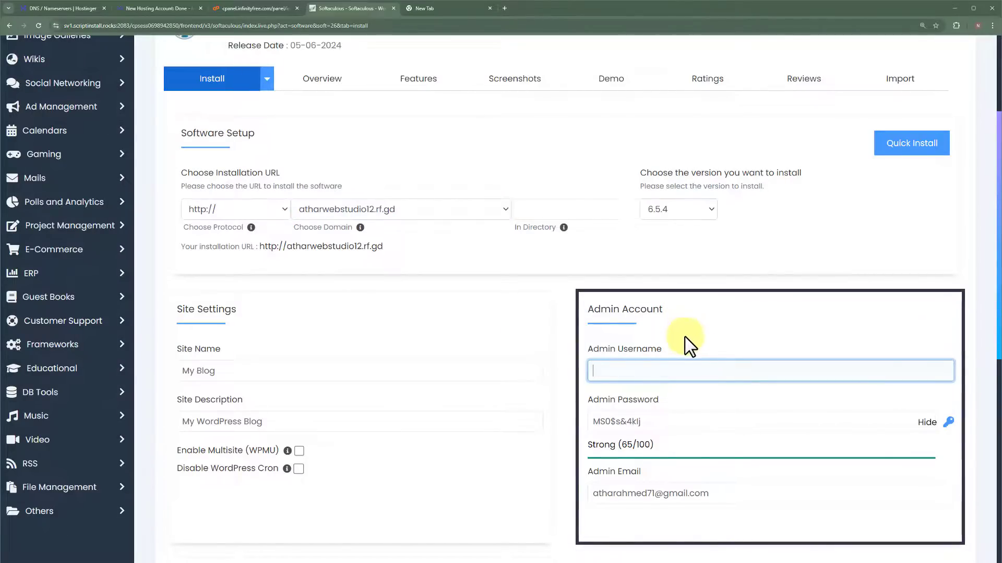
{"action": "type", "text": "mywebsite"}
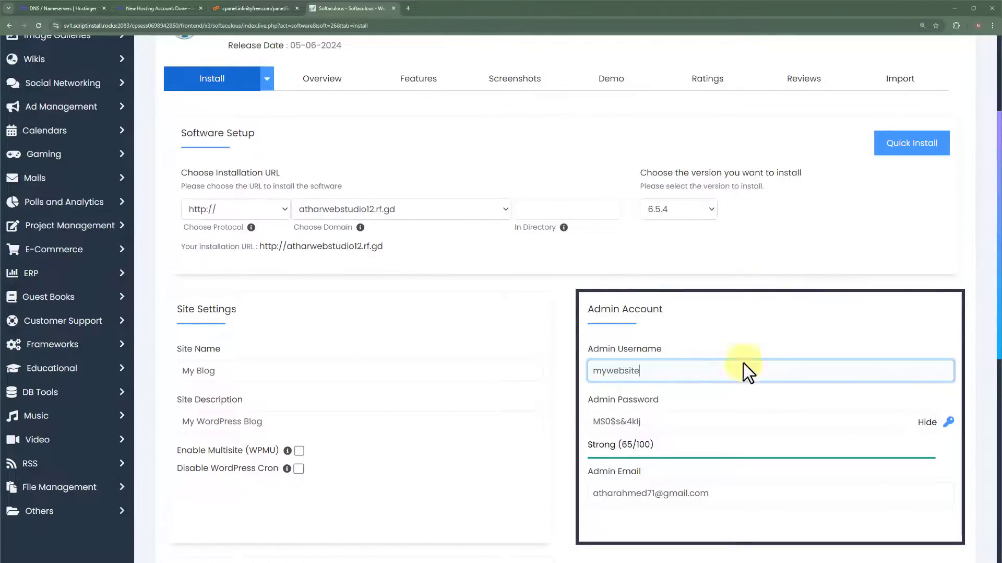
{"action": "triple_click", "coordinate": [681, 421]}
{"action": "scroll", "coordinate": [683, 418], "scroll_direction": "down", "scroll_amount": 2}
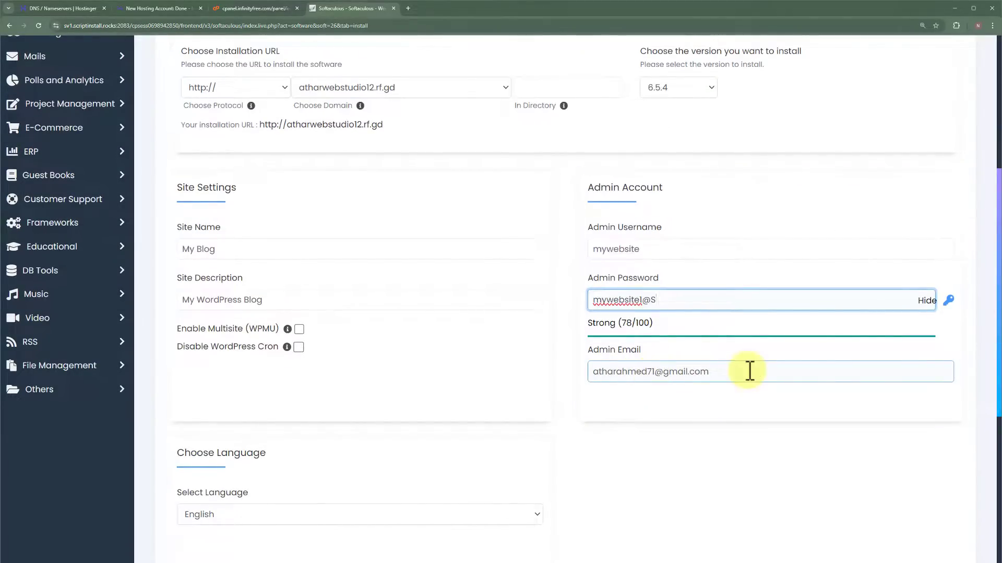
{"action": "scroll", "coordinate": [750, 371], "scroll_direction": "down", "scroll_amount": 5}
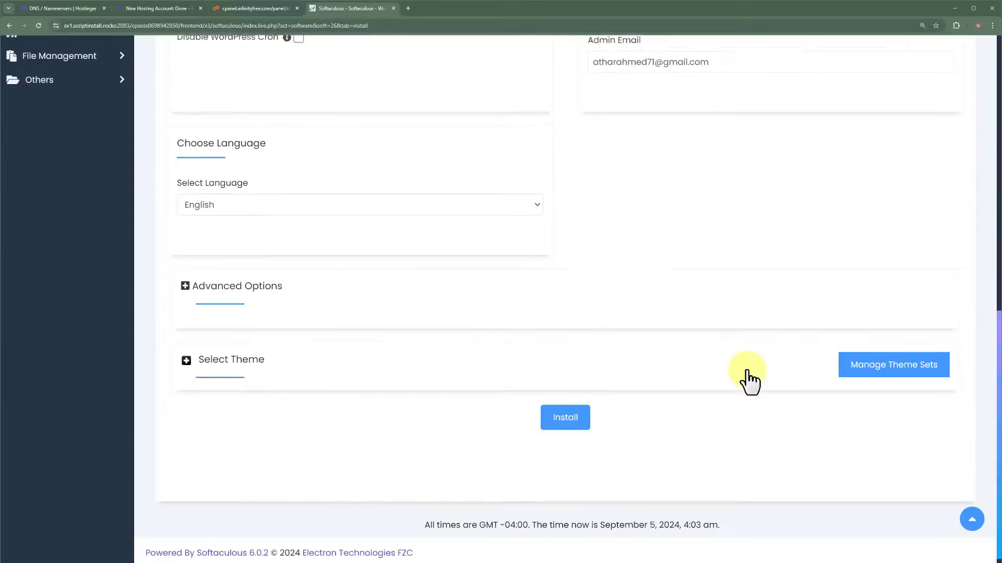
Step: Run the WordPress install and wait for the Congratulations page listing the site and wp-admin URLs
{"action": "left_click", "coordinate": [571, 419]}
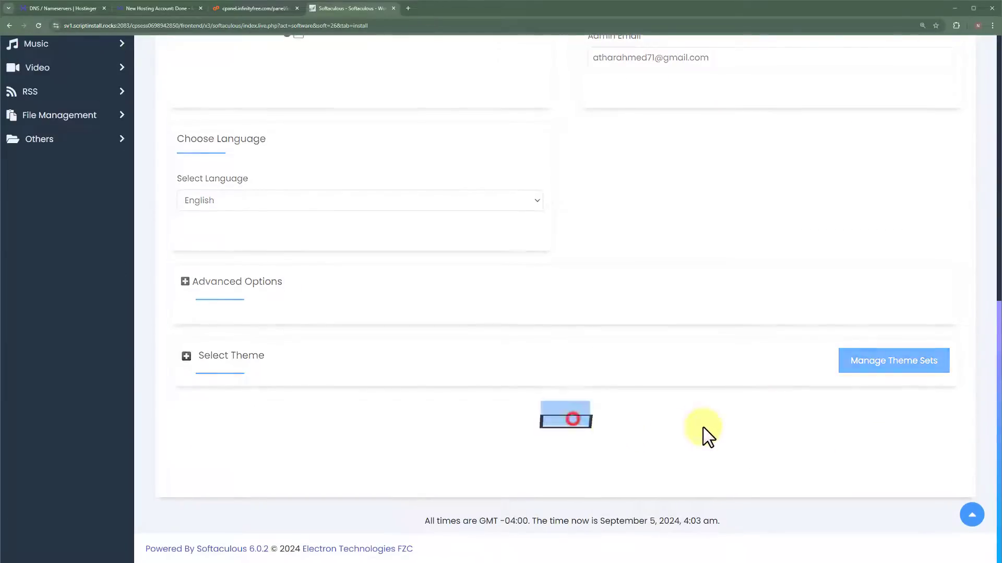
{"action": "scroll", "coordinate": [708, 436], "scroll_direction": "up", "scroll_amount": 3}
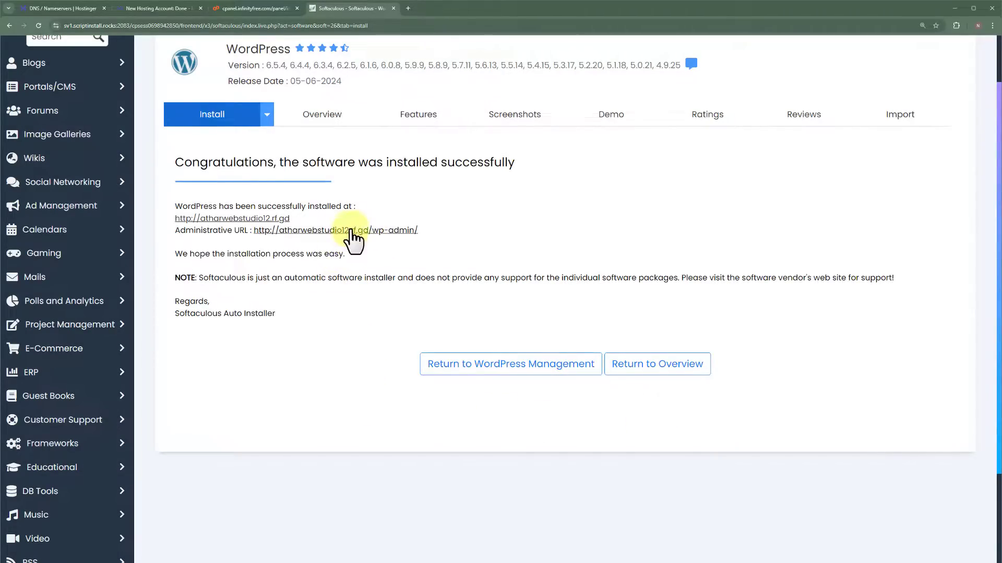
Step: Open the site's /wp-admin/ Administrative URL and zoom in on the WordPress Dashboard
{"action": "left_click", "coordinate": [351, 230]}
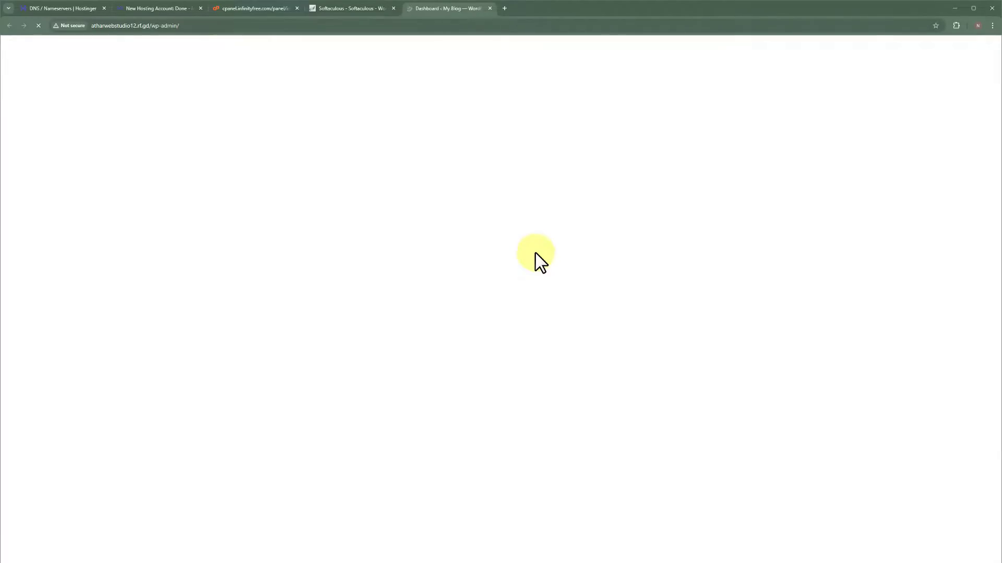
{"action": "key", "text": "ctrl+plus"}
{"action": "key", "text": "ctrl+plus"}
{"action": "key", "text": "ctrl+plus"}
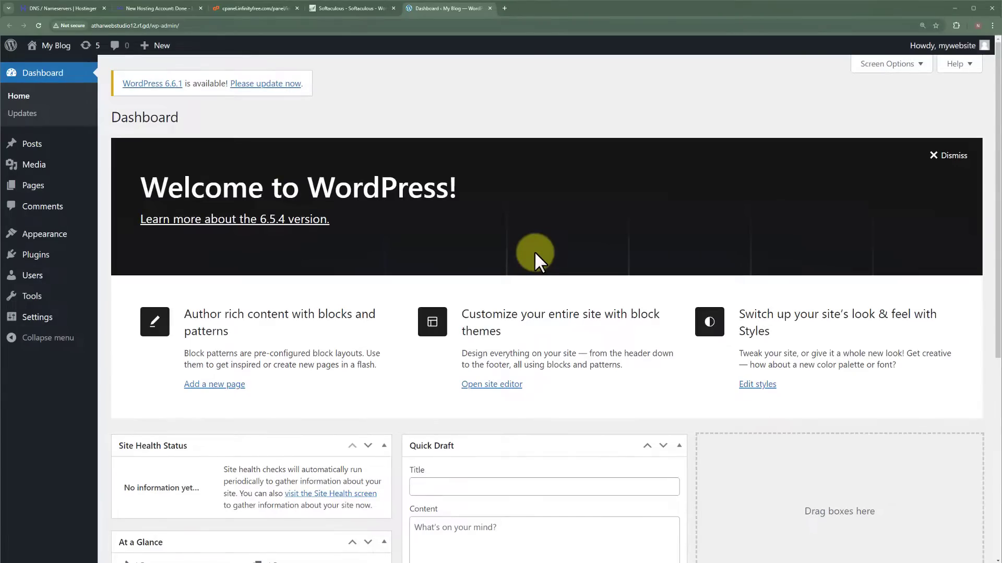